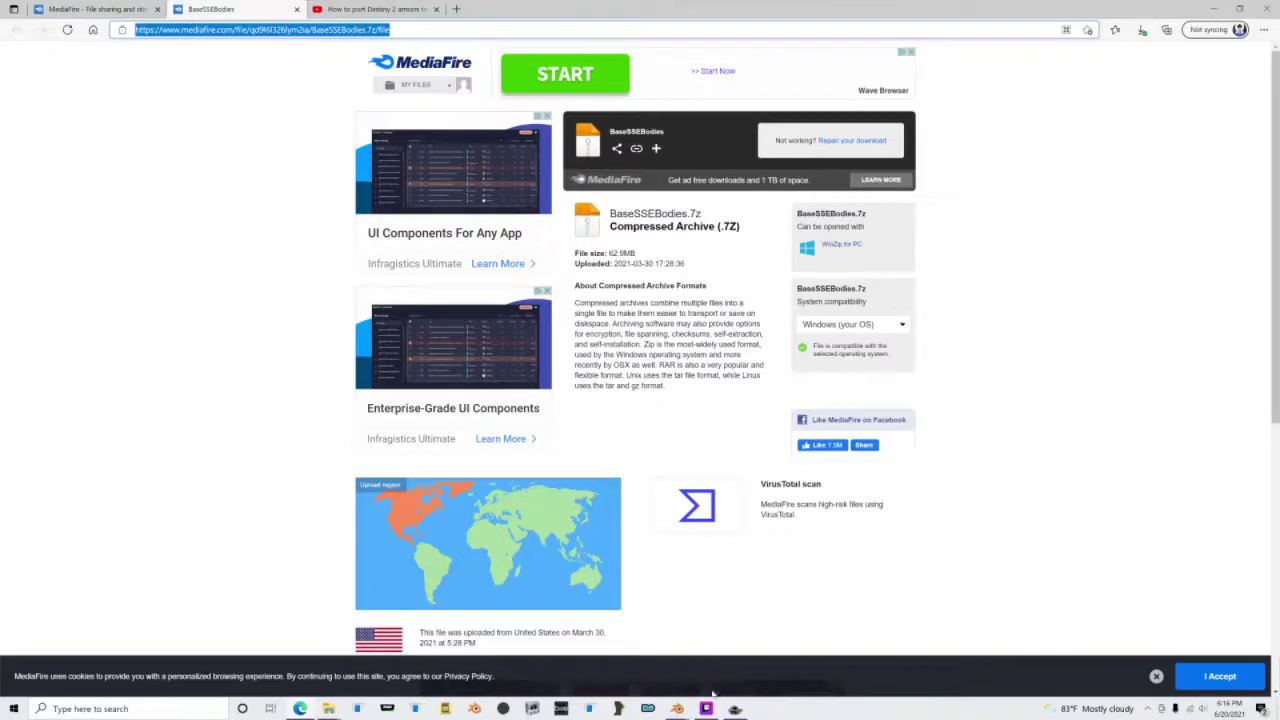
Switch to the Blender window with BaseSkyrimBodies2.9.blend and relink its missing texture files by searching the BaseSSEBodies folder.
{"action": "mouse_move", "coordinate": [707, 706]}
{"action": "left_click", "coordinate": [755, 655]}
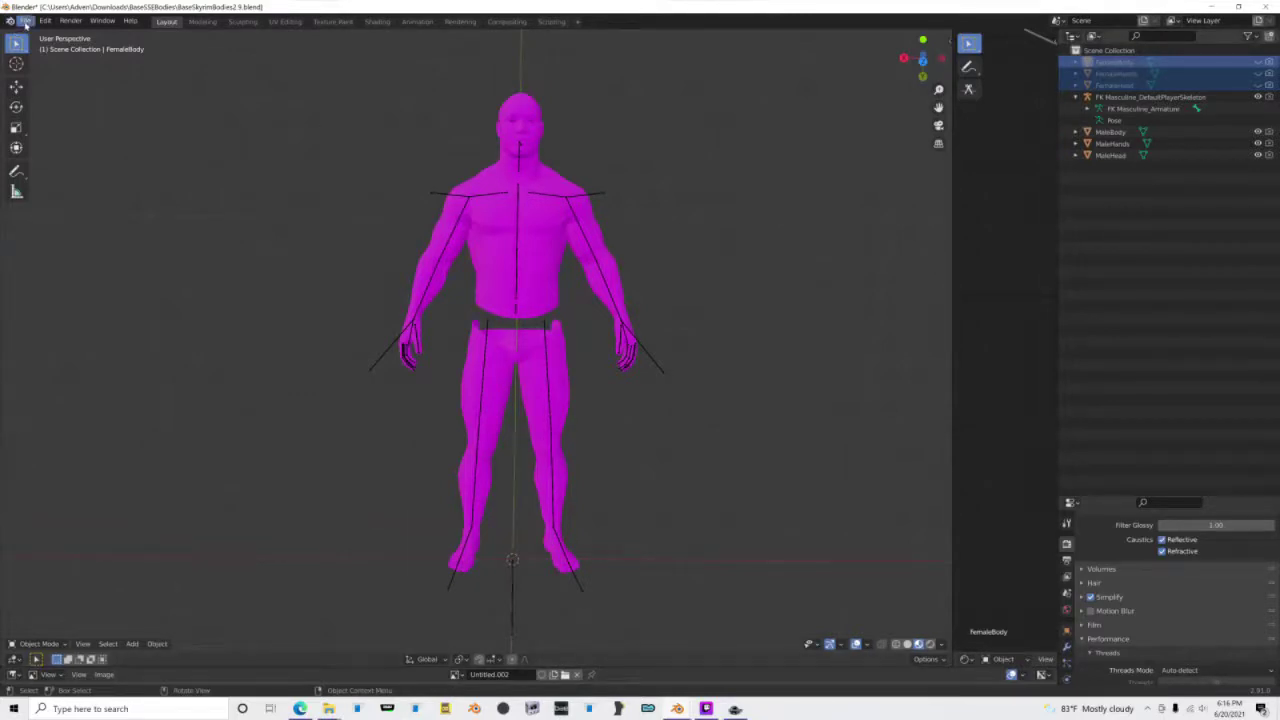
{"action": "left_click", "coordinate": [26, 22]}
{"action": "mouse_move", "coordinate": [62, 206]}
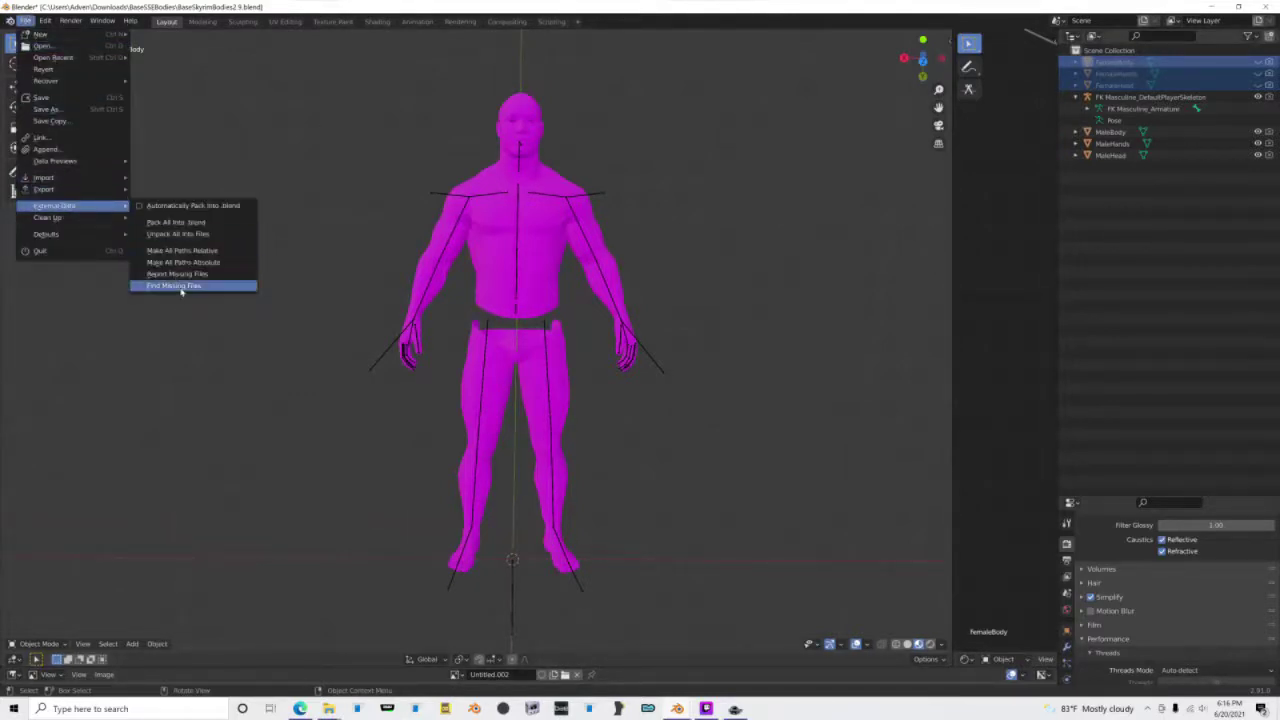
{"action": "left_click", "coordinate": [180, 286]}
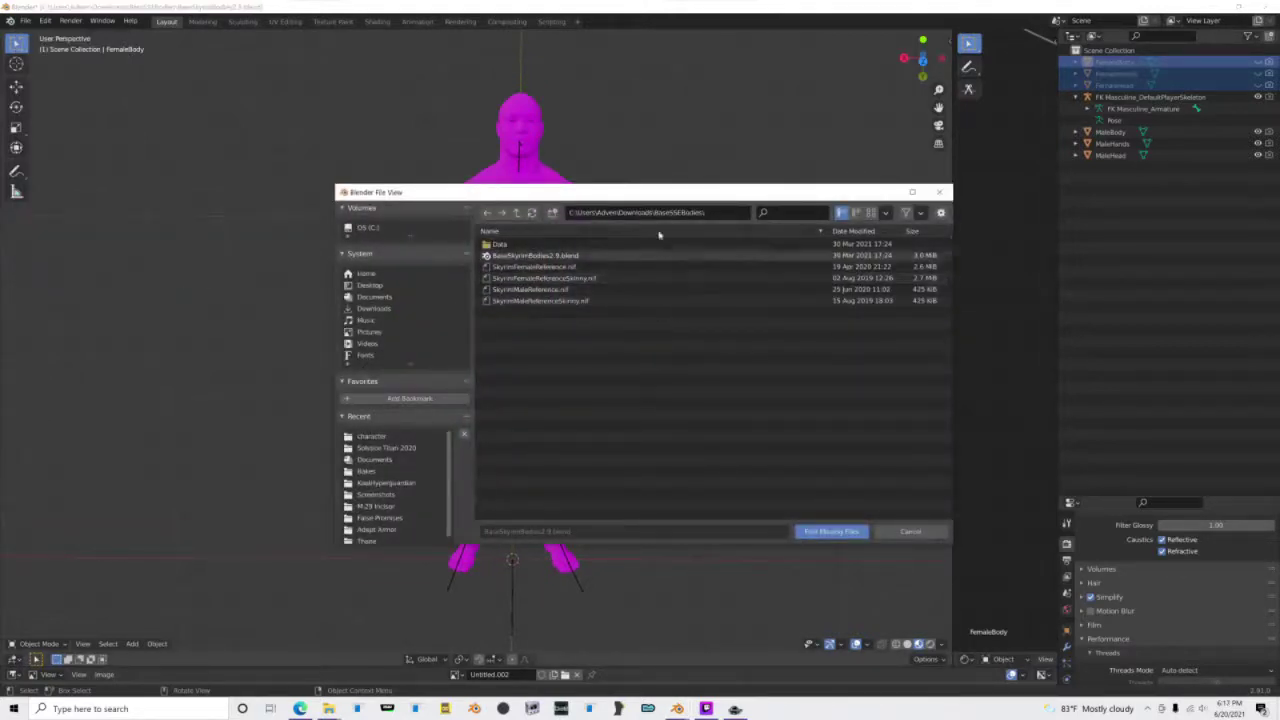
{"action": "left_click", "coordinate": [826, 533]}
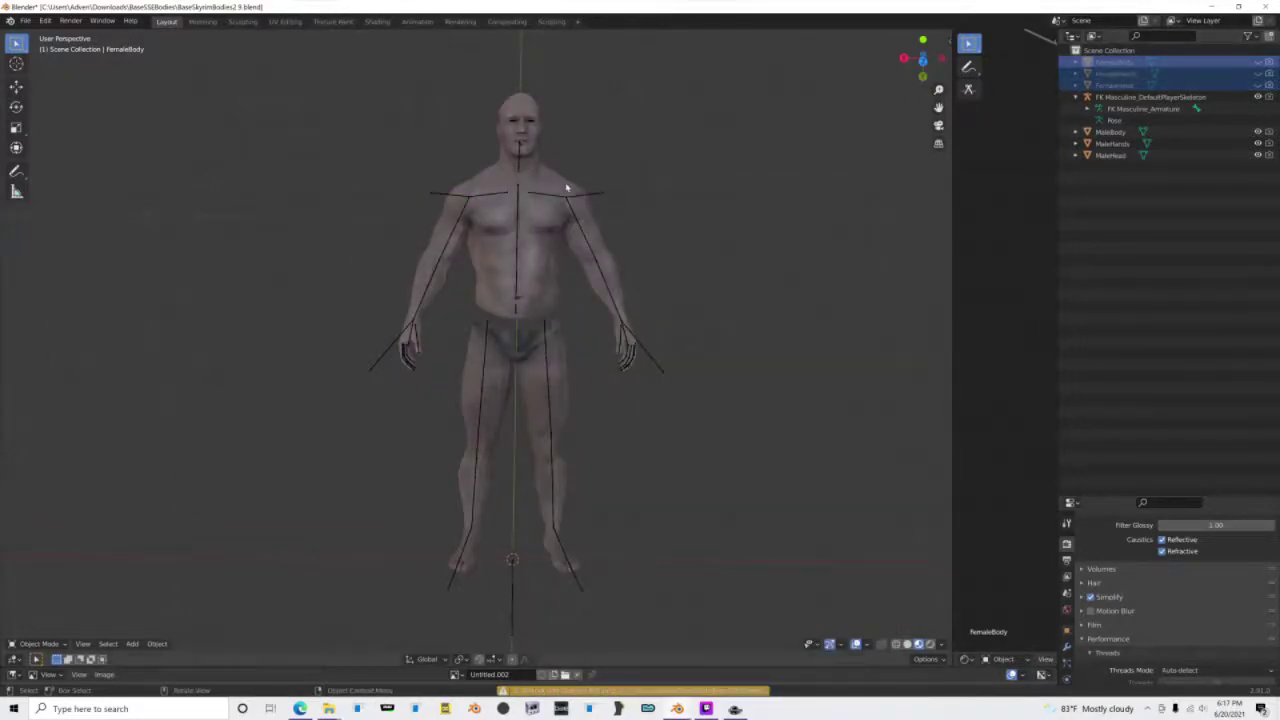
{"action": "scroll", "coordinate": [521, 263], "scroll_direction": "up", "scroll_amount": 2}
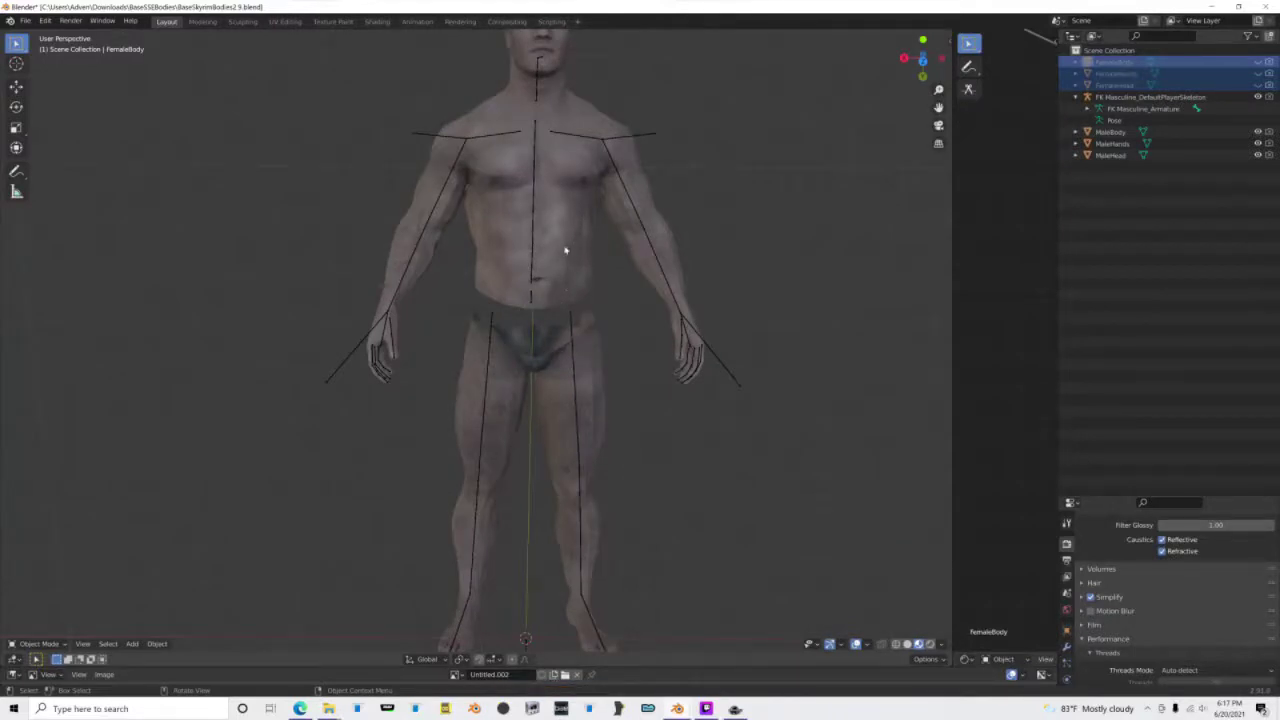
{"action": "scroll", "coordinate": [565, 250], "scroll_direction": "down", "scroll_amount": 2}
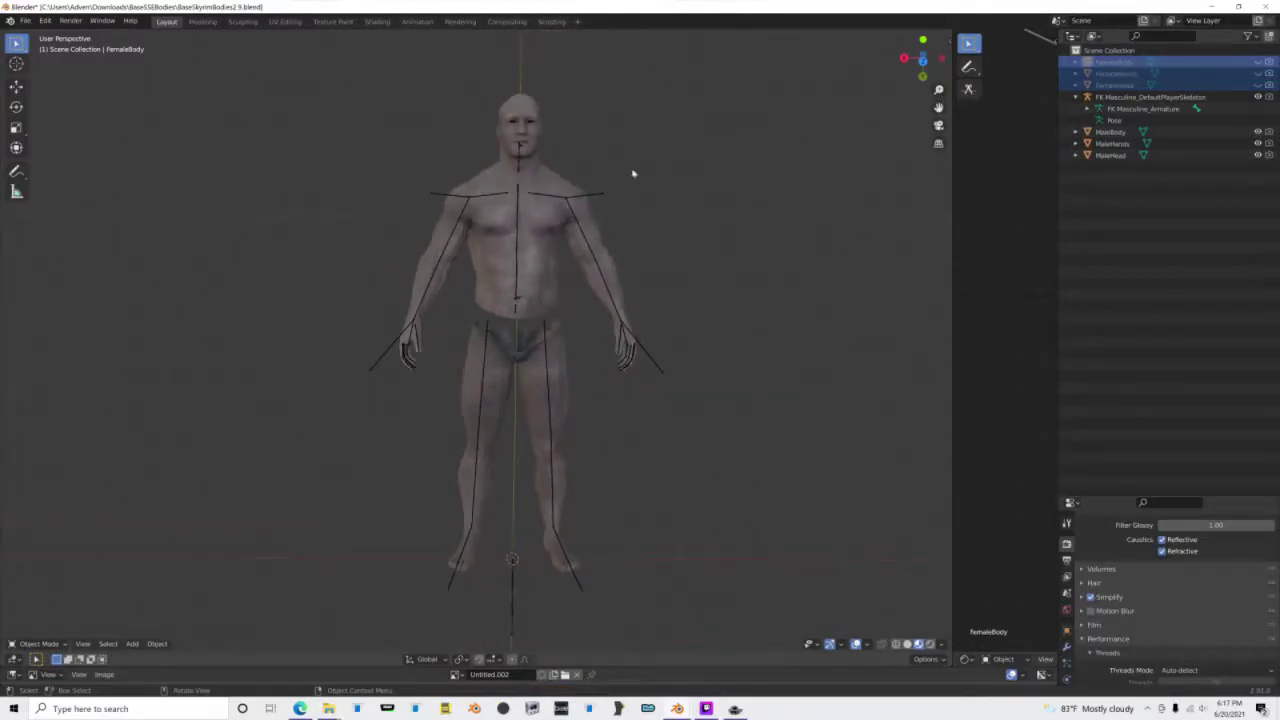
{"action": "left_click", "coordinate": [1150, 97]}
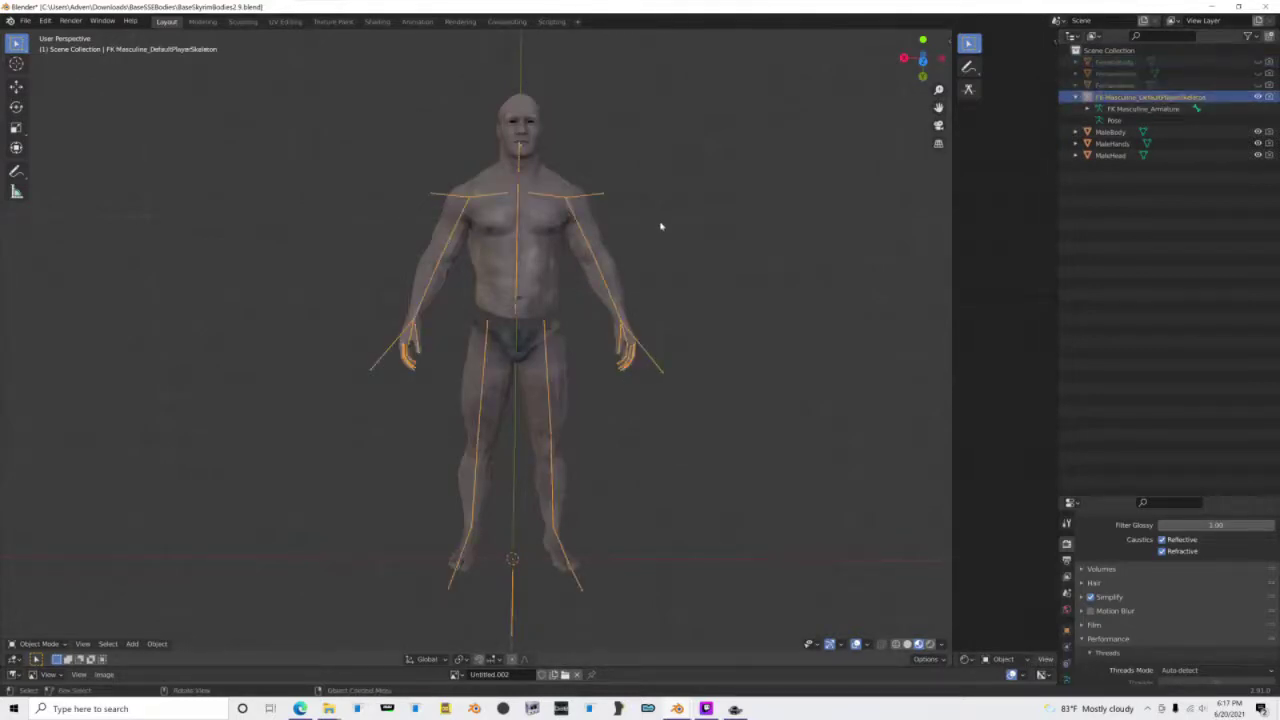
{"action": "key", "text": "g"}
{"action": "right_click", "coordinate": [706, 244]}
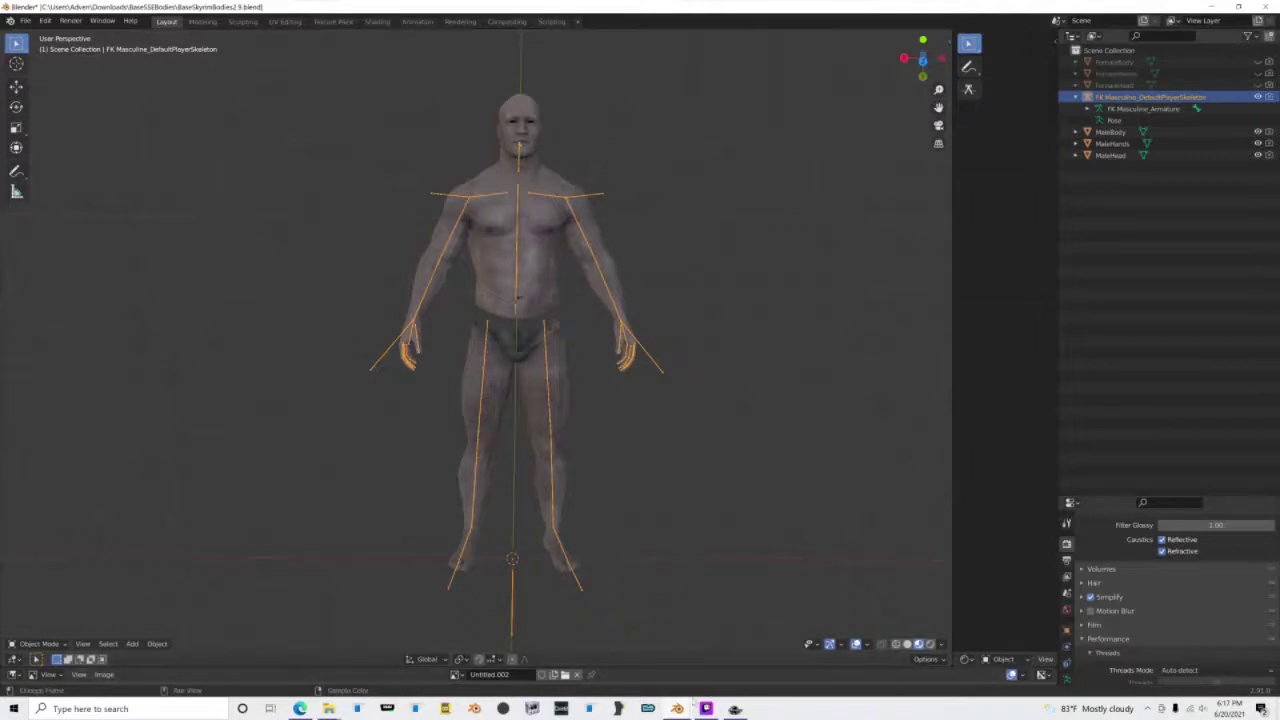
Switch to the FK Skeleton.blend window and examine the rigged Titan armor.
{"action": "mouse_move", "coordinate": [680, 707]}
{"action": "left_click", "coordinate": [610, 662]}
{"action": "scroll", "coordinate": [310, 330], "scroll_direction": "down", "scroll_amount": 2}
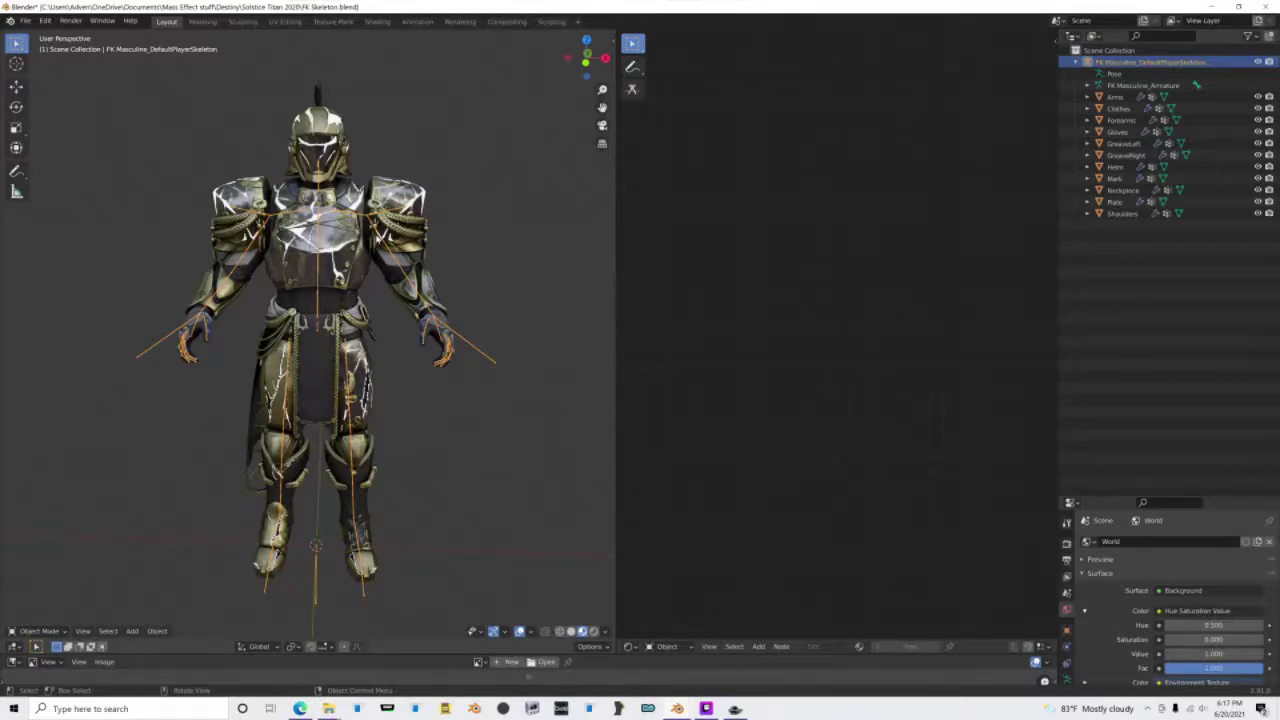
{"action": "scroll", "coordinate": [308, 330], "scroll_direction": "up", "scroll_amount": 2}
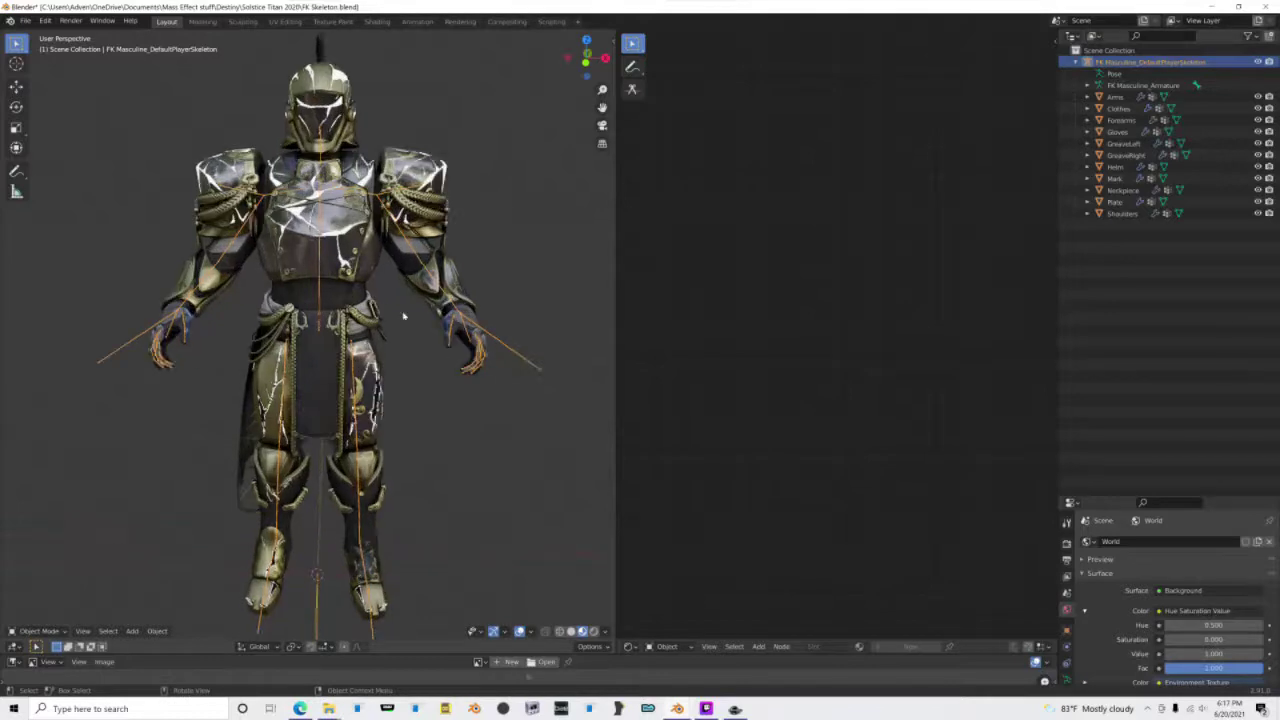
{"action": "scroll", "coordinate": [308, 330], "scroll_direction": "down", "scroll_amount": 3}
{"action": "scroll", "coordinate": [308, 330], "scroll_direction": "up", "scroll_amount": 3}
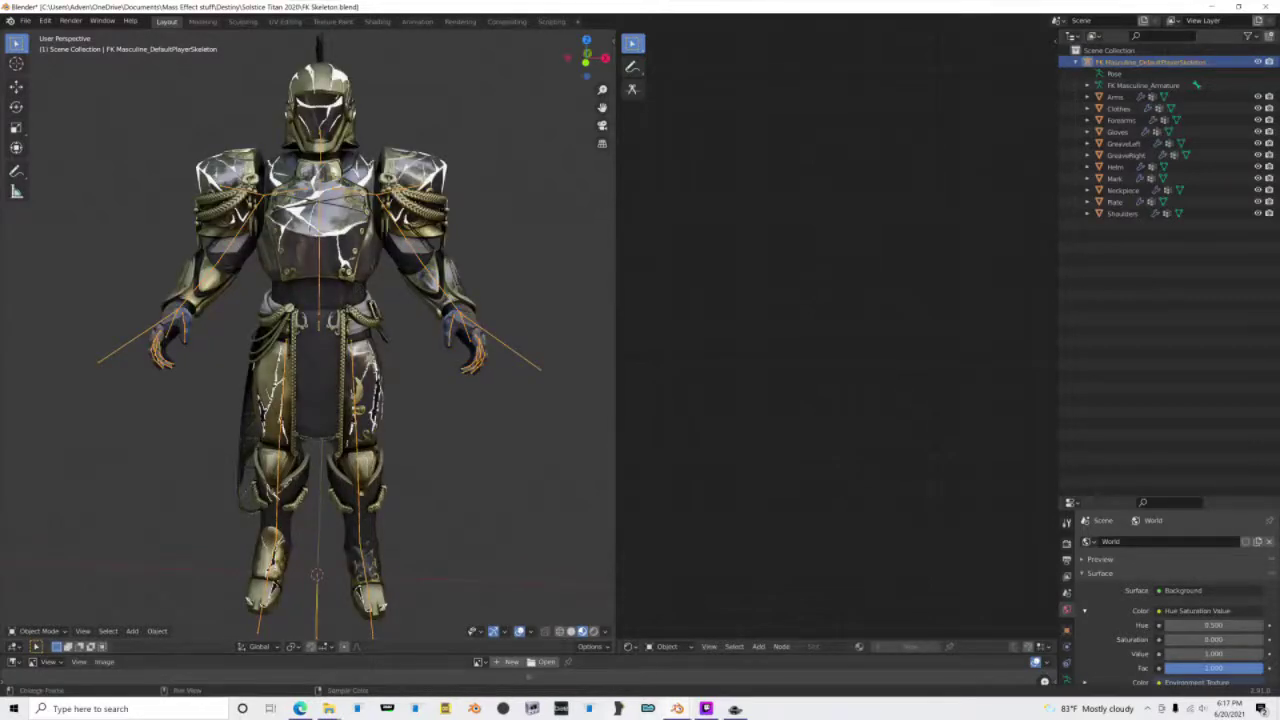
Back in the BaseSkyrimBodies2.9 file, append all objects from FK Skeleton.blend in the Solstice Titan 2020 folder.
{"action": "mouse_move", "coordinate": [677, 708]}
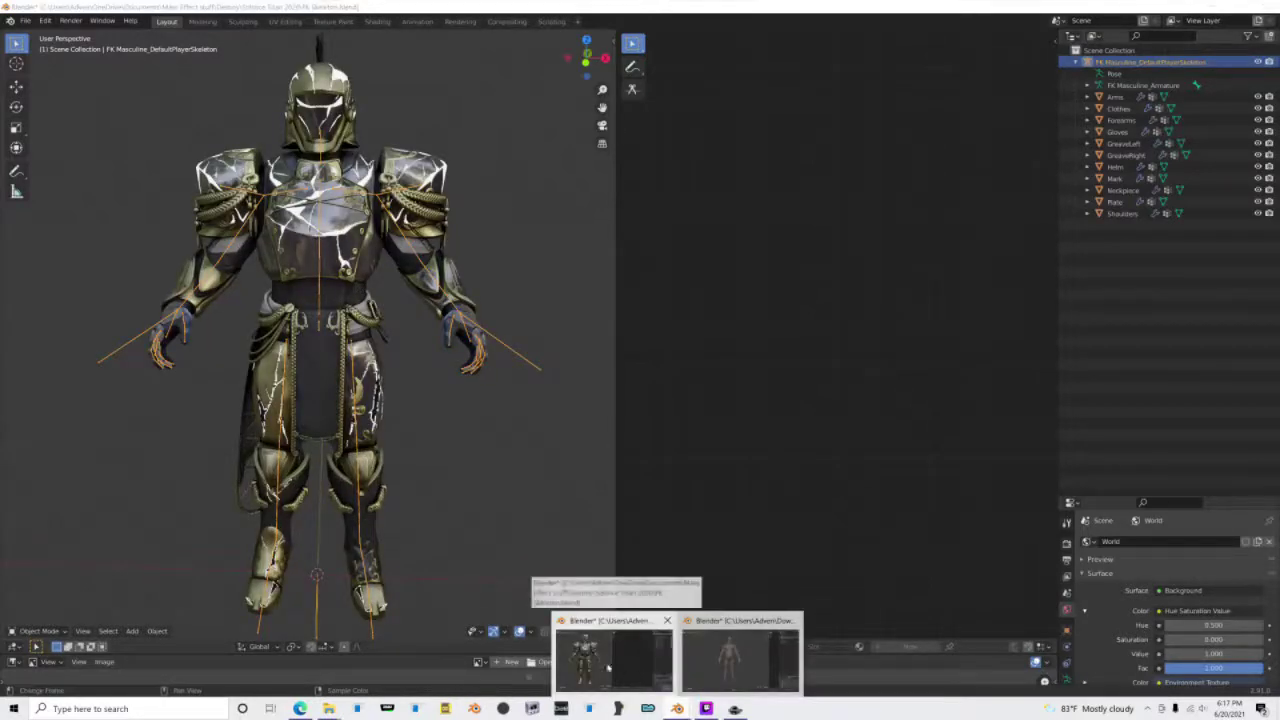
{"action": "mouse_move", "coordinate": [777, 660]}
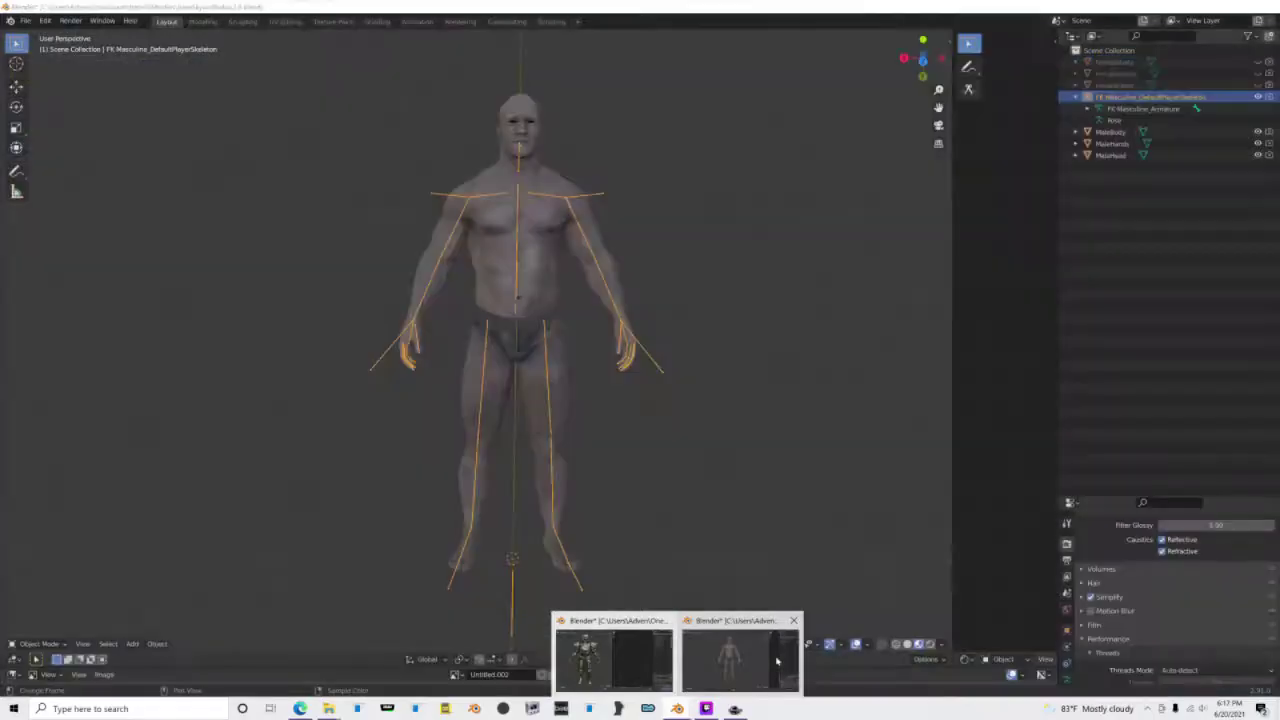
{"action": "left_click", "coordinate": [777, 660]}
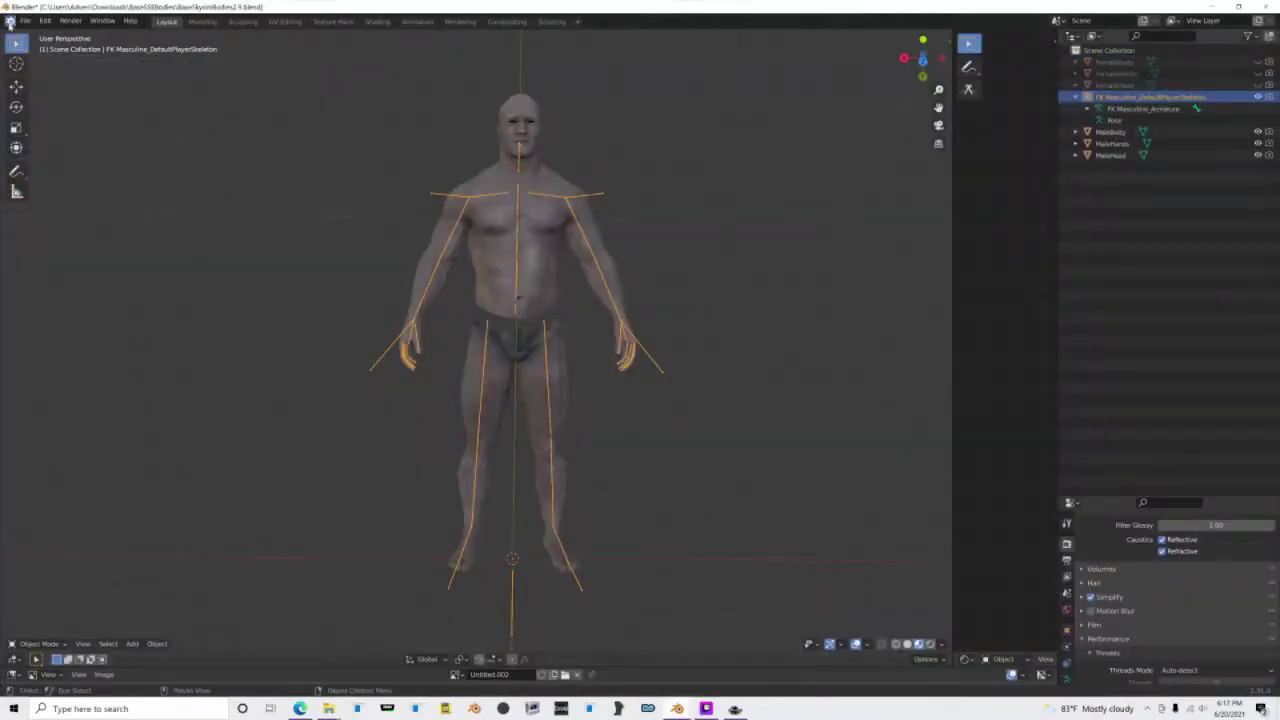
{"action": "left_click", "coordinate": [21, 22]}
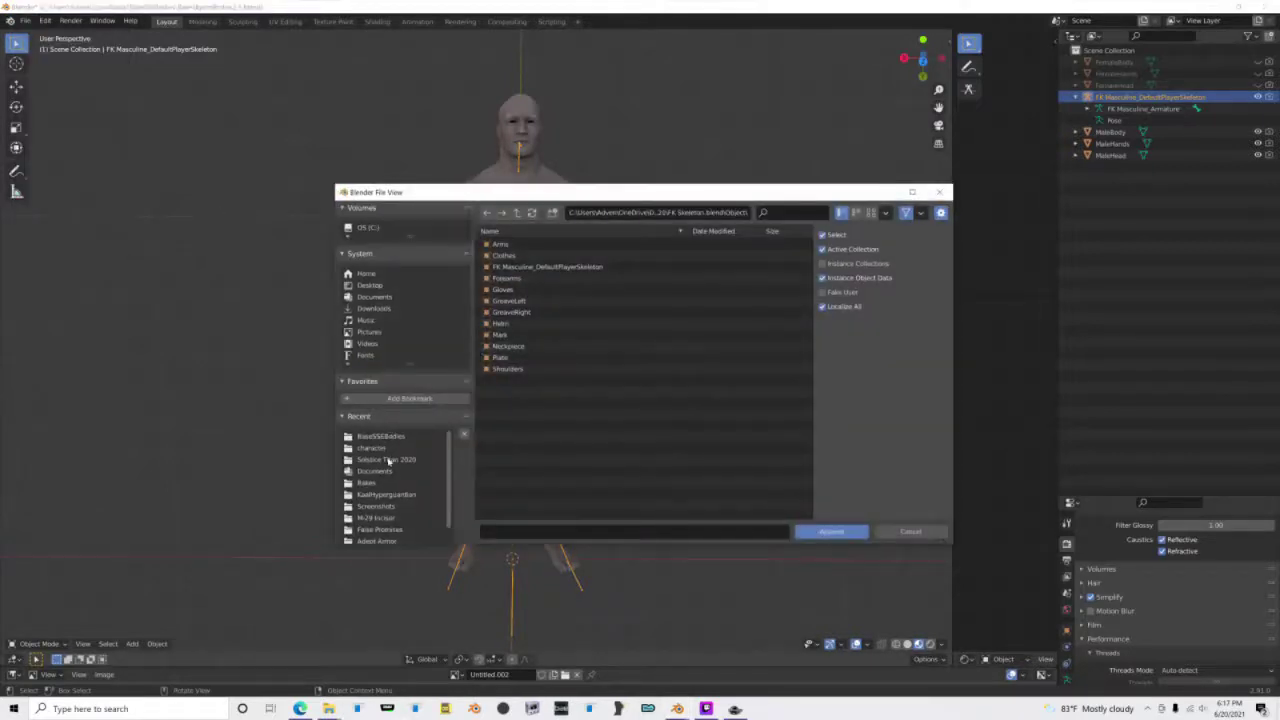
{"action": "left_click", "coordinate": [390, 459]}
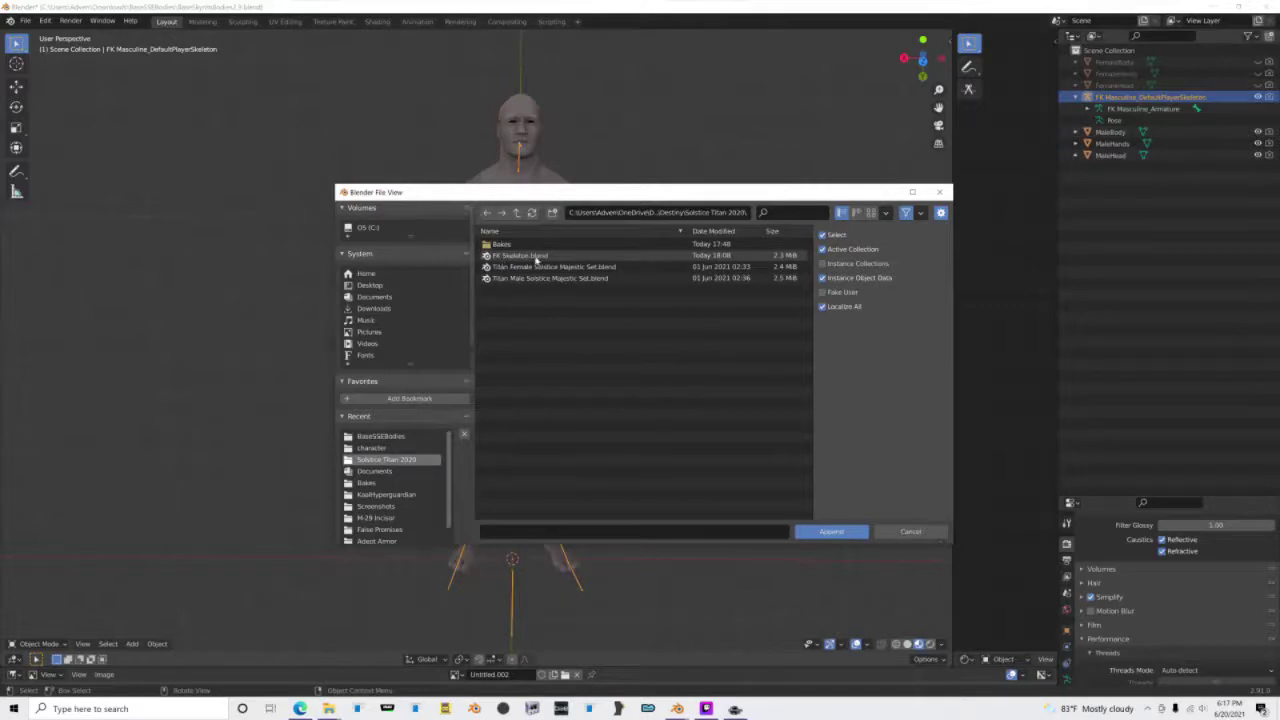
{"action": "double_click", "coordinate": [526, 256]}
{"action": "double_click", "coordinate": [528, 335]}
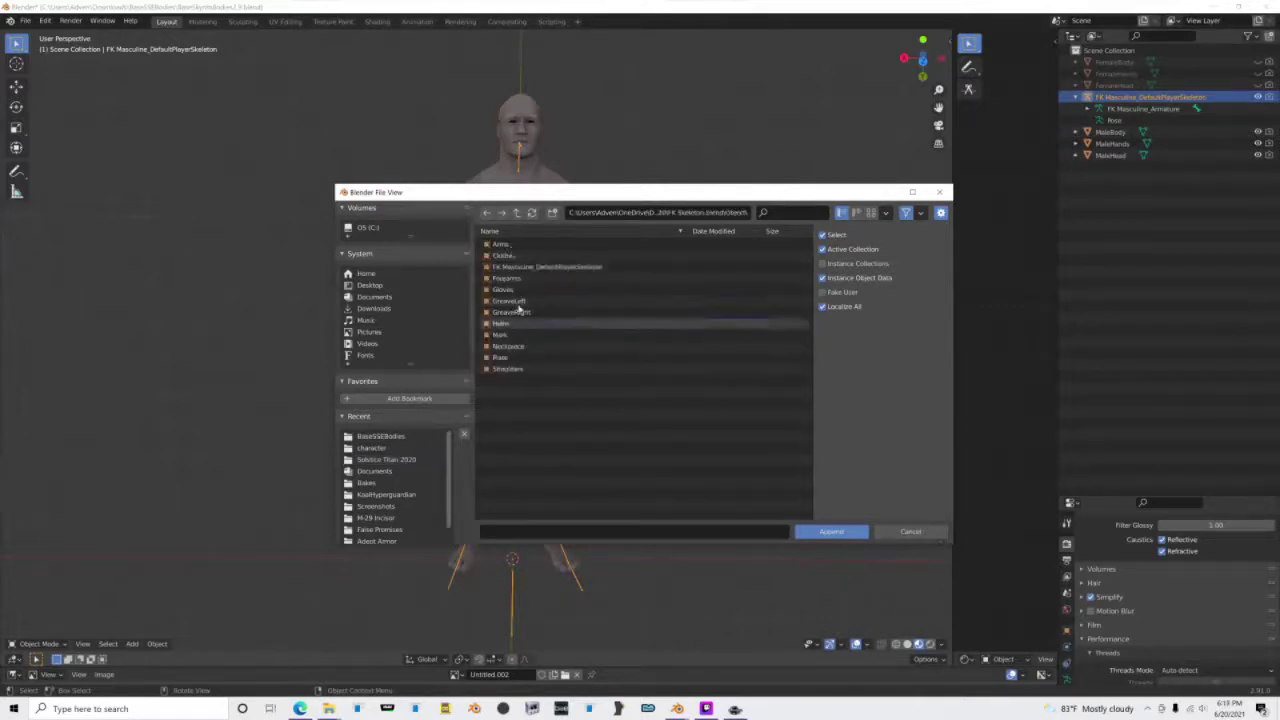
{"action": "left_click", "coordinate": [517, 246]}
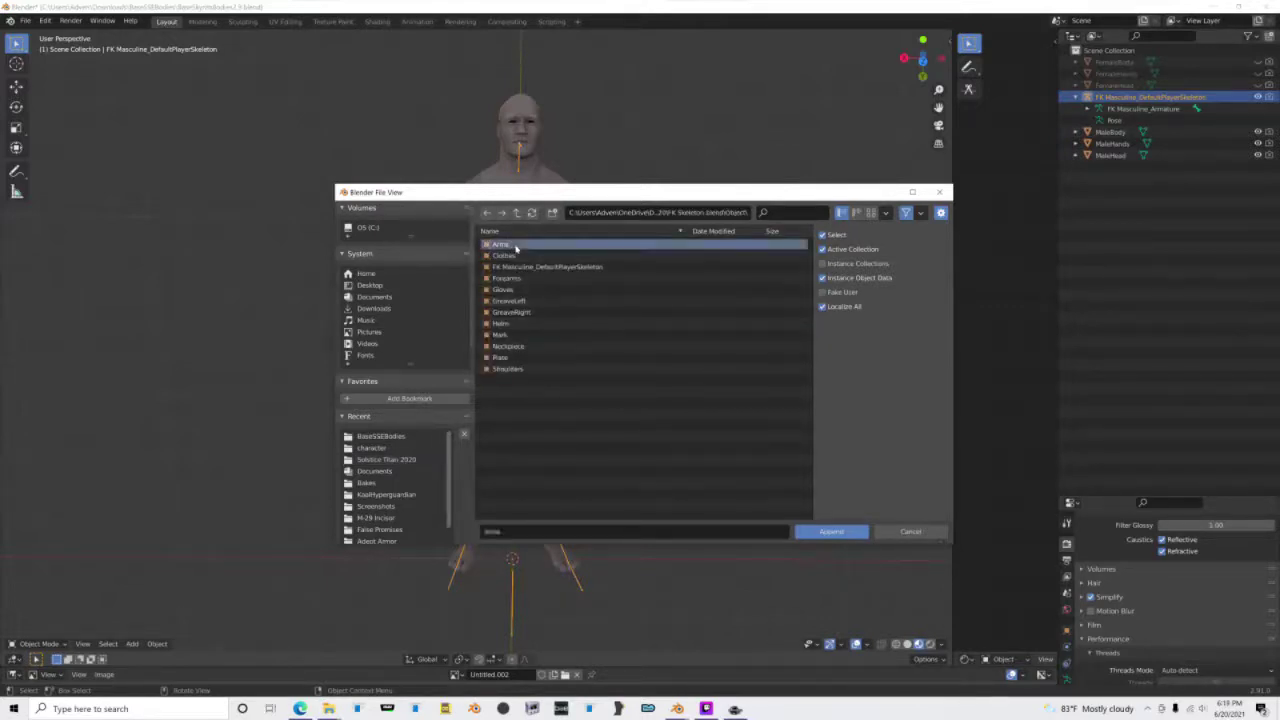
{"action": "left_click_drag", "start_coordinate": [516, 248], "coordinate": [746, 486]}
{"action": "left_click", "coordinate": [832, 531]}
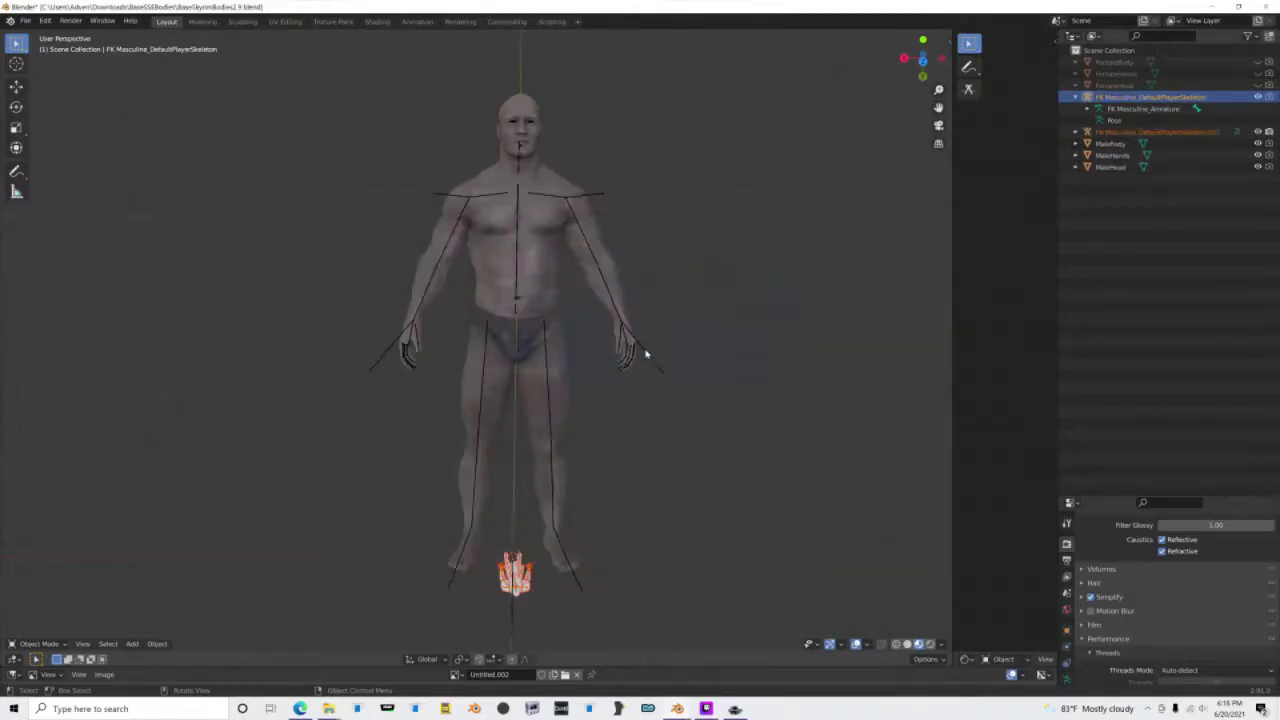
Select the appended armor's skeleton and rotate it 180° about the global Z axis.
{"action": "middle_click_drag", "start_coordinate": [514, 420], "coordinate": [529, 294]}
{"action": "key", "text": "KP_Decimal"}
{"action": "scroll", "coordinate": [529, 294], "scroll_direction": "up", "scroll_amount": 5}
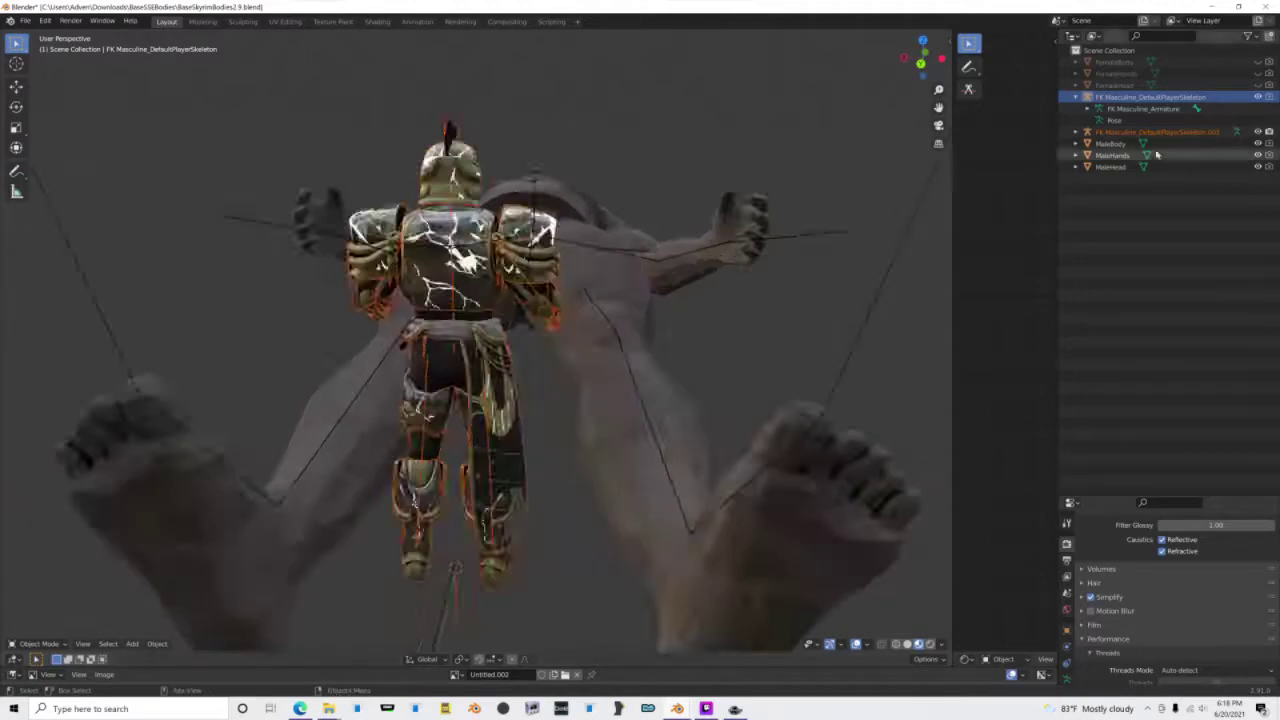
{"action": "left_click", "coordinate": [1150, 131]}
{"action": "key", "text": "g"}
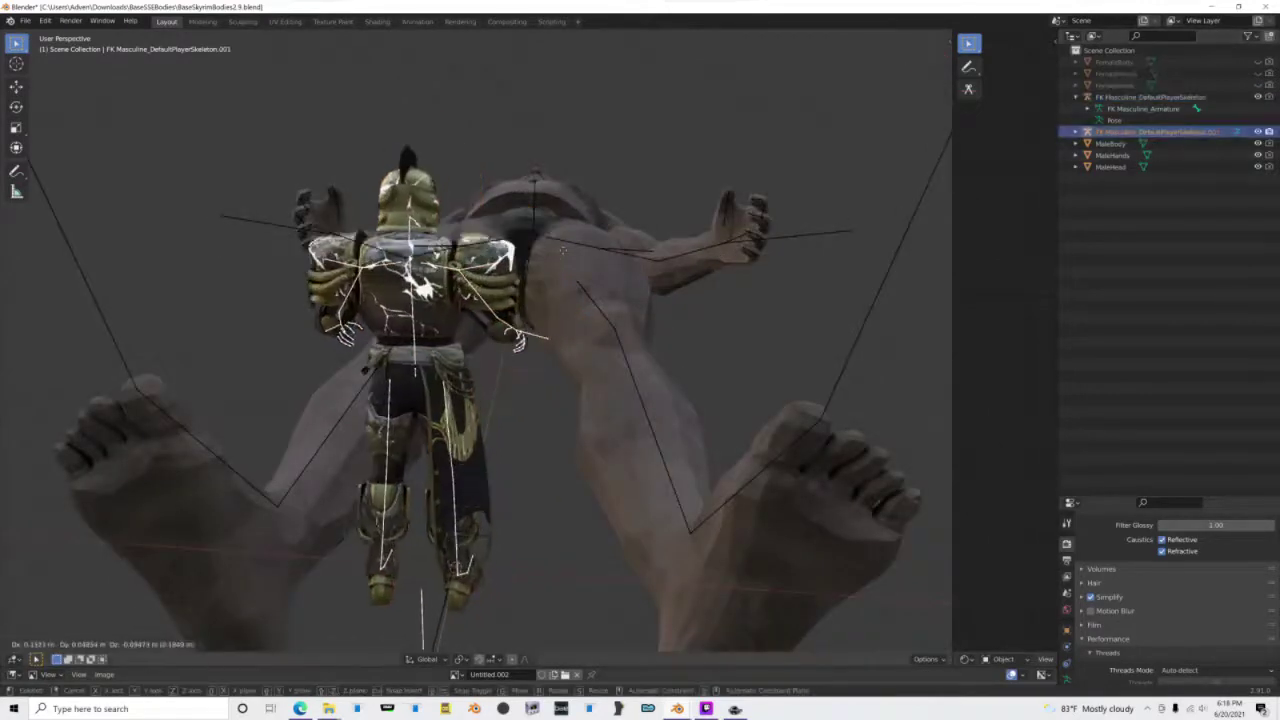
{"action": "right_click", "coordinate": [562, 265]}
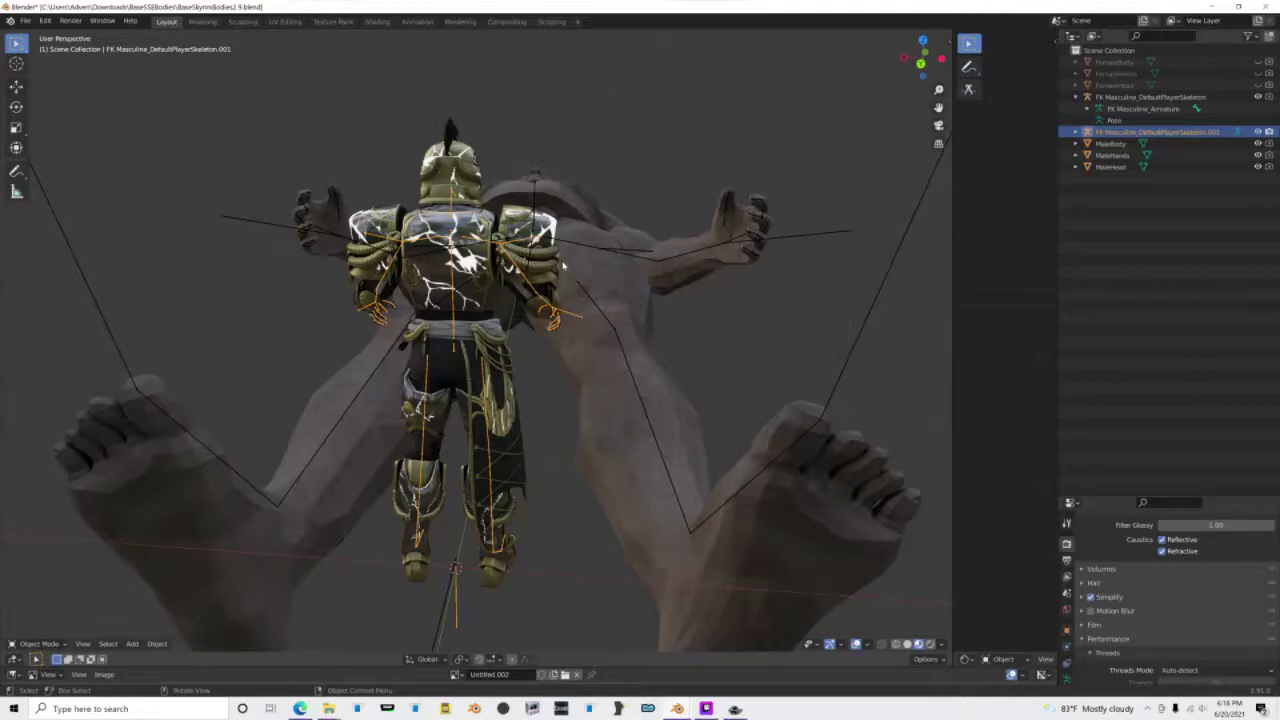
{"action": "key", "text": "r"}
{"action": "type", "text": "z"}
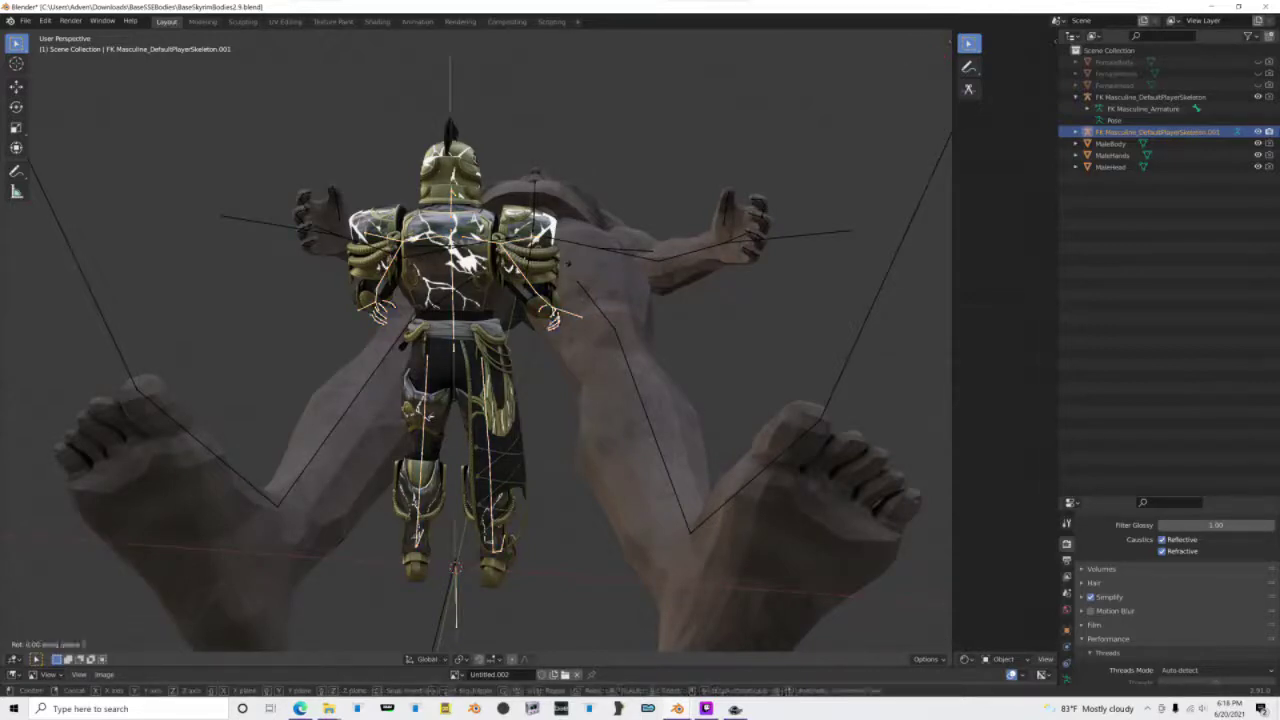
{"action": "type", "text": "80"}
{"action": "key", "text": "Return"}
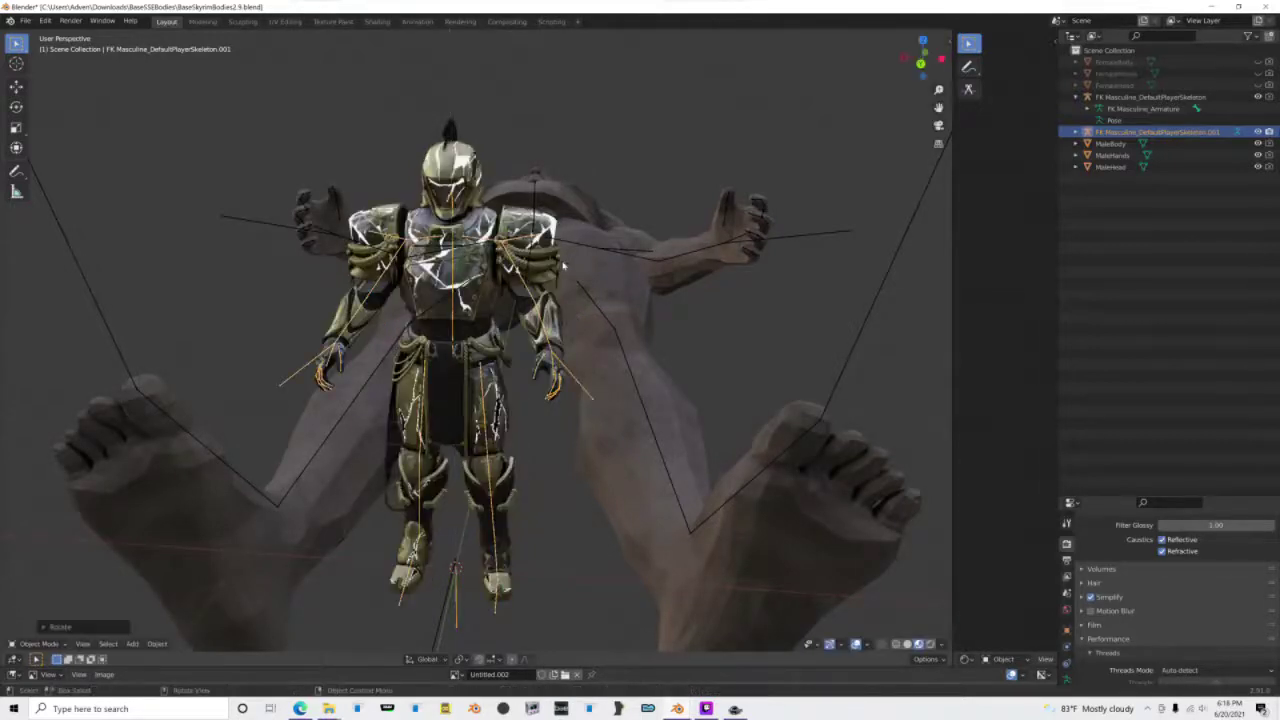
Rotate the armor's skeleton 90° about the global X axis and scale it by a factor of 10.
{"action": "type", "text": "rz"}
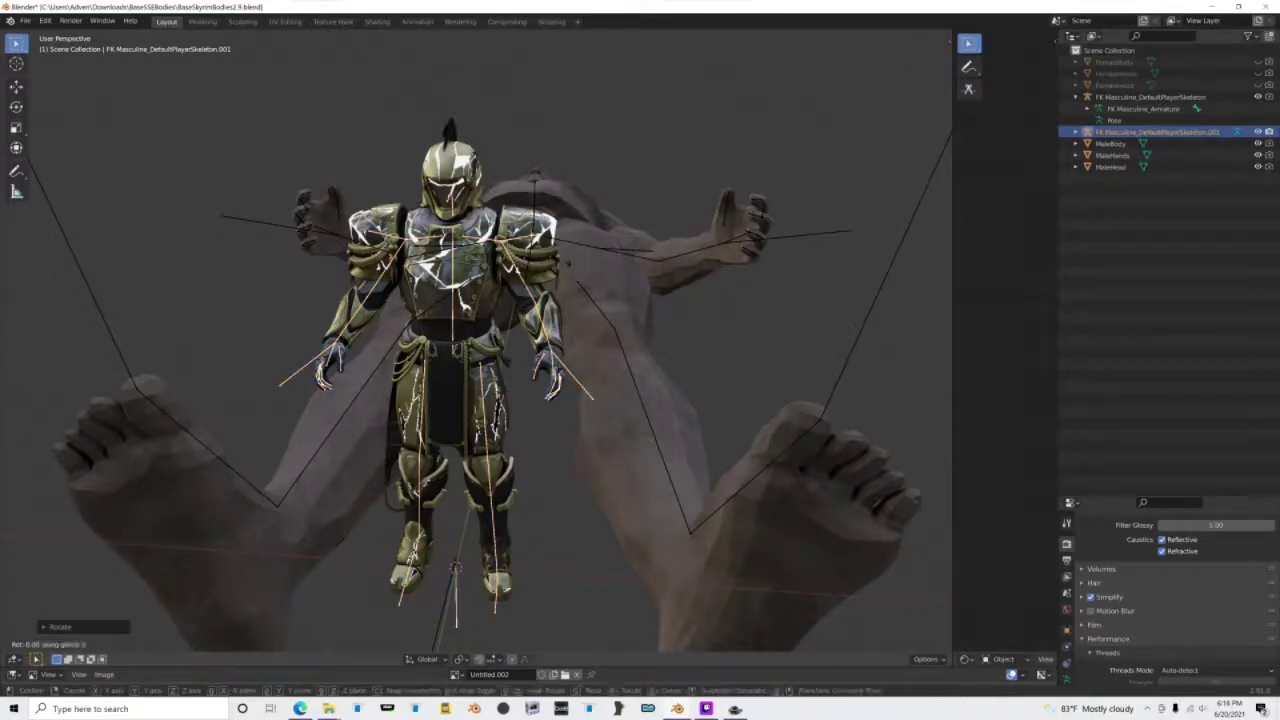
{"action": "type", "text": "90"}
{"action": "key", "text": "Return"}
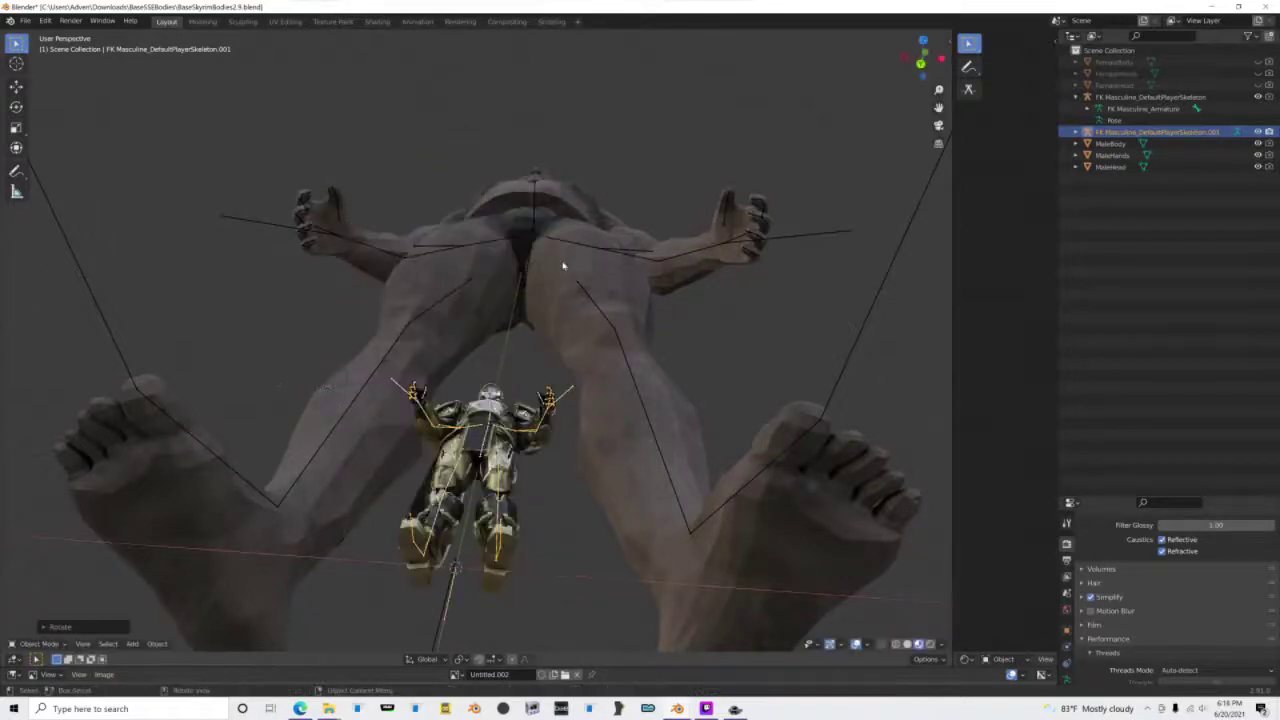
{"action": "type", "text": "s"}
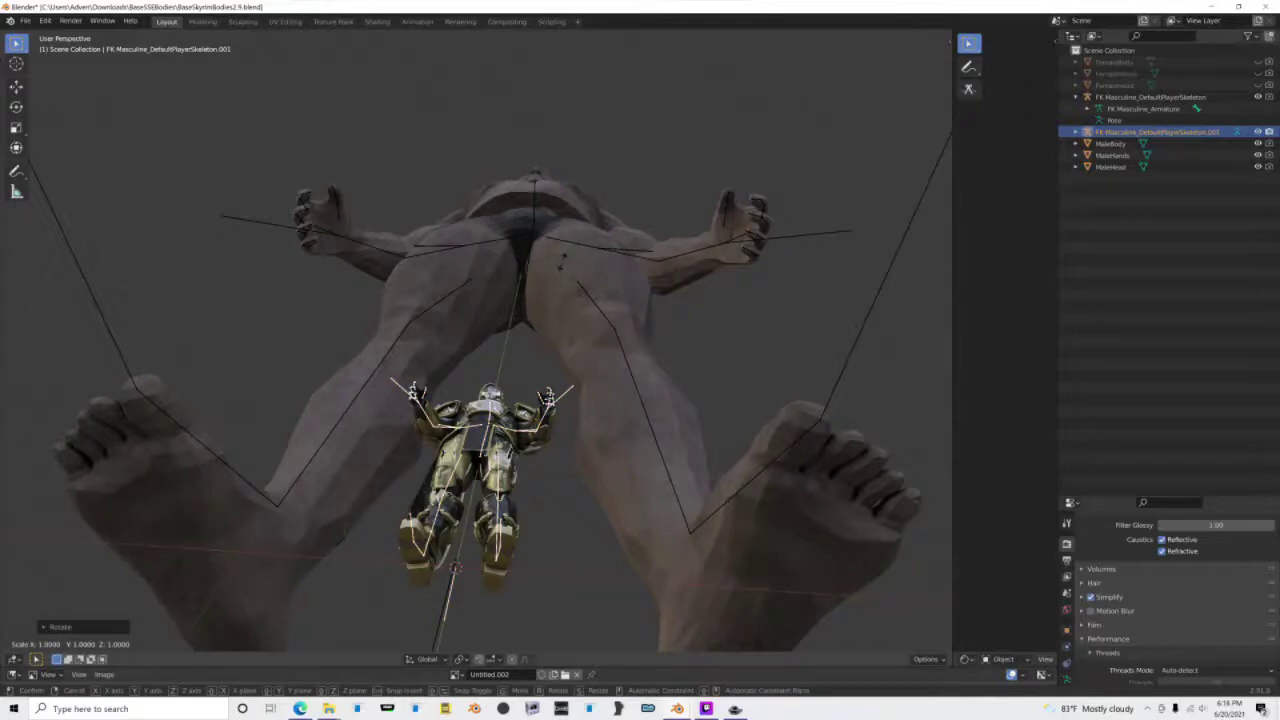
{"action": "type", "text": "10"}
{"action": "key", "text": "Return"}
Copy the pose of all bones of the male body's skeleton, FK Masculine_DefaultPlayerSkeleton, and return it to Object Mode.
{"action": "scroll", "coordinate": [586, 307], "scroll_direction": "down", "scroll_amount": 3}
{"action": "middle_click_drag", "start_coordinate": [602, 306], "coordinate": [335, 290]}
{"action": "scroll", "coordinate": [495, 302], "scroll_direction": "down", "scroll_amount": 2}
{"action": "scroll", "coordinate": [765, 321], "scroll_direction": "up", "scroll_amount": 4}
{"action": "middle_click_drag", "start_coordinate": [765, 321], "coordinate": [523, 290], "text": "shift"}
{"action": "scroll", "coordinate": [715, 274], "scroll_direction": "down", "scroll_amount": 2}
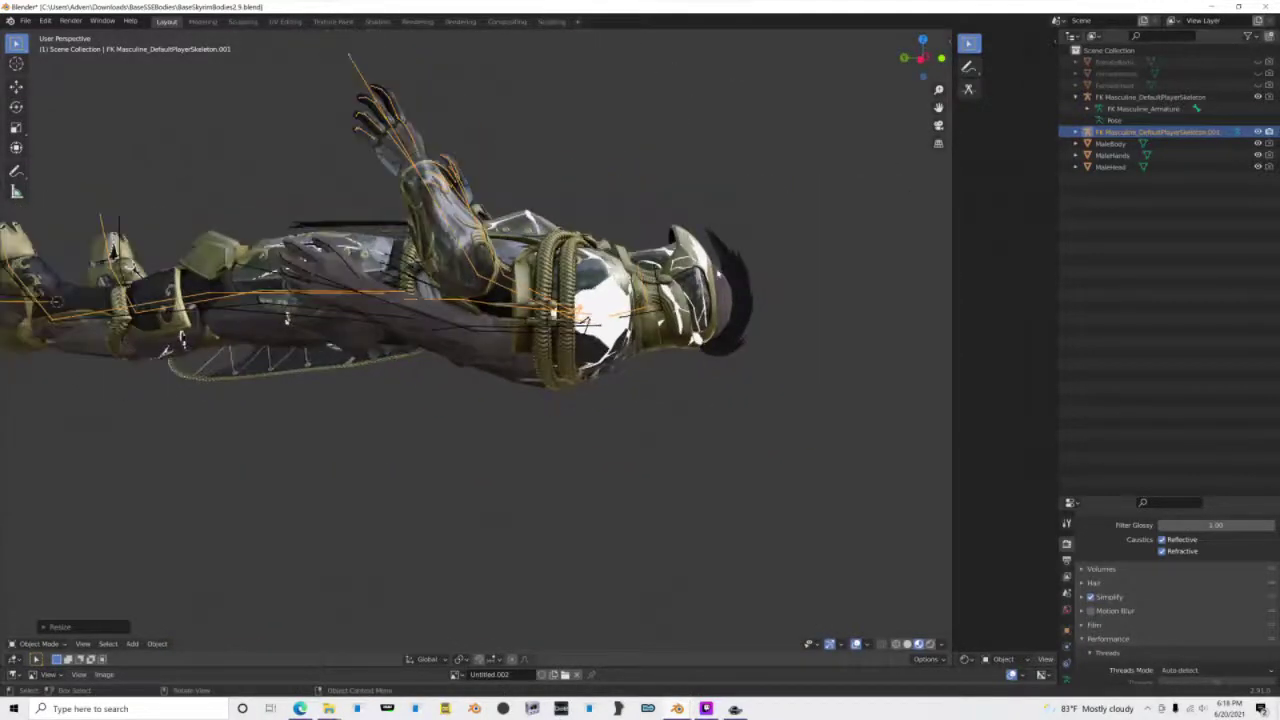
{"action": "scroll", "coordinate": [715, 274], "scroll_direction": "up", "scroll_amount": 3}
{"action": "left_click", "coordinate": [1158, 97]}
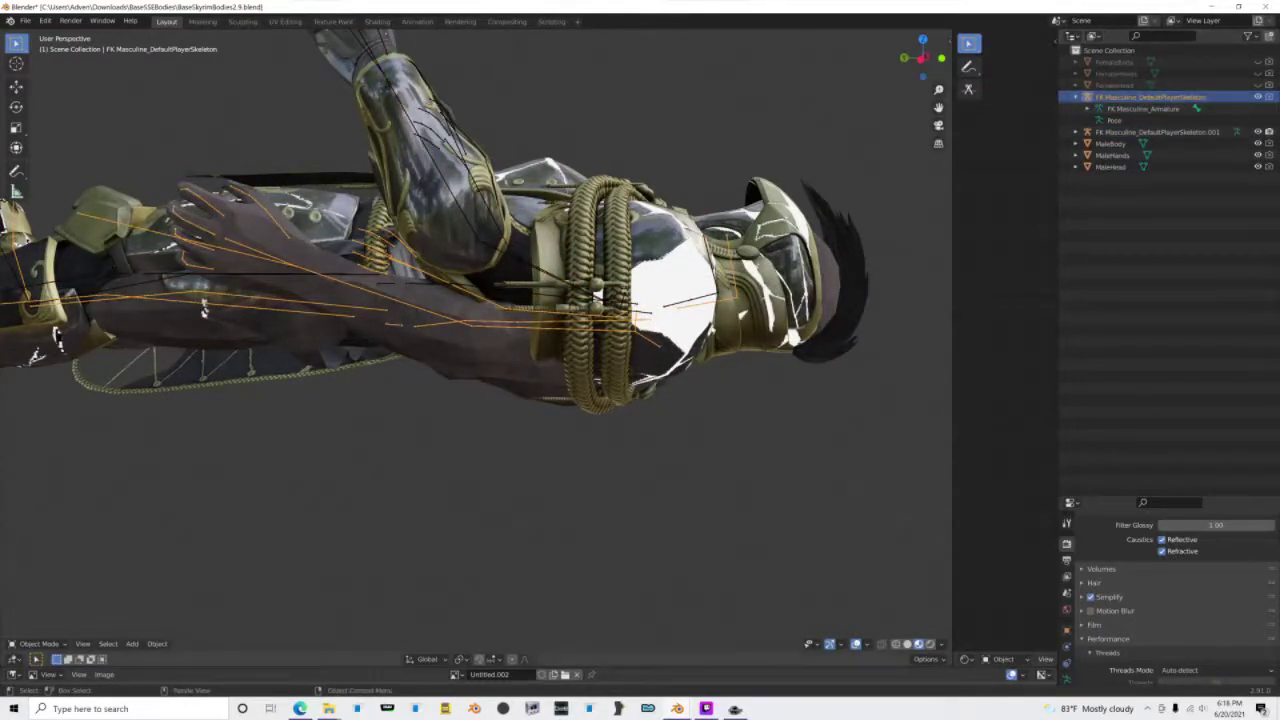
{"action": "scroll", "coordinate": [713, 330], "scroll_direction": "down", "scroll_amount": 3}
{"action": "scroll", "coordinate": [713, 330], "scroll_direction": "up", "scroll_amount": 4}
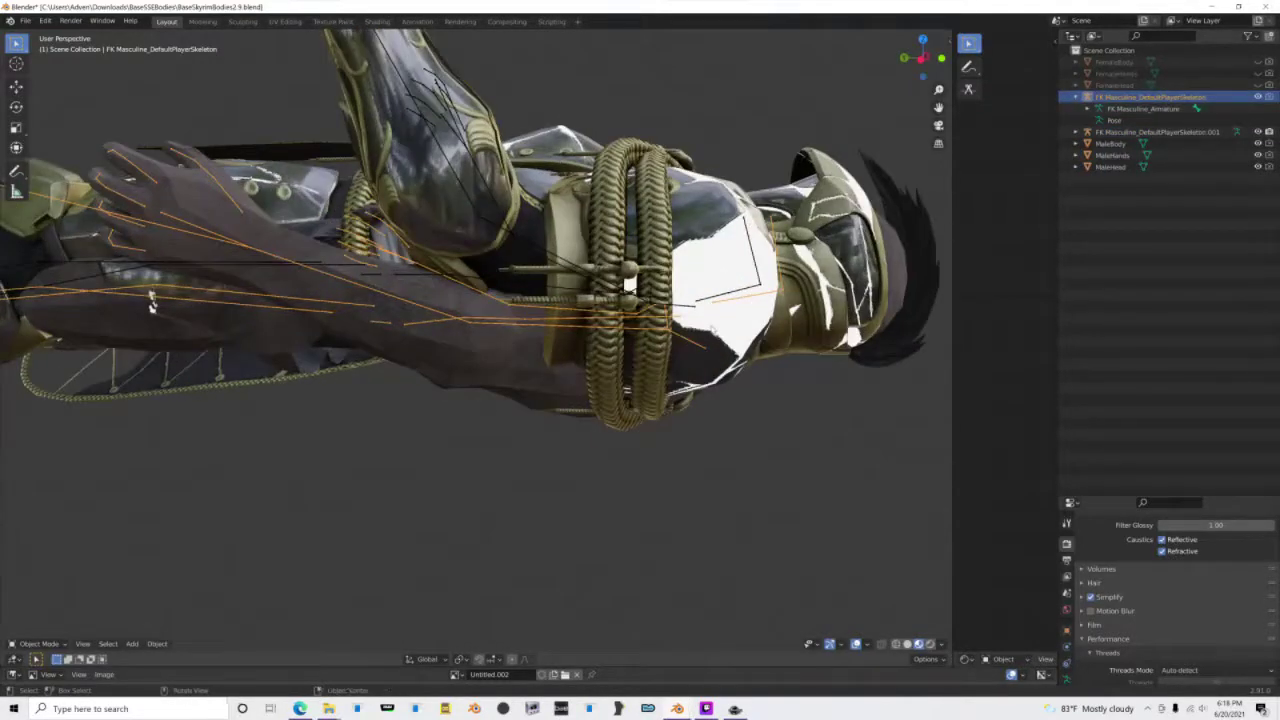
{"action": "key", "text": "ctrl+Tab"}
{"action": "key", "text": "a"}
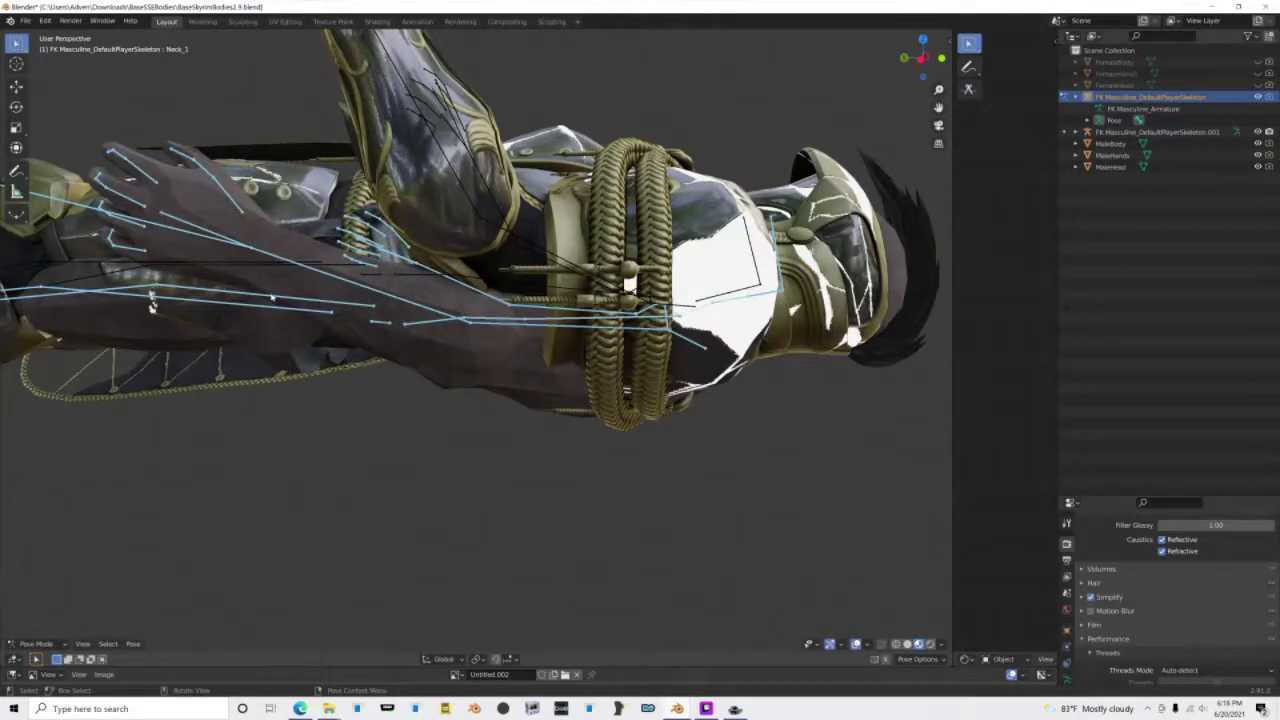
{"action": "key", "text": "ctrl+c"}
{"action": "key", "text": "ctrl+Tab"}
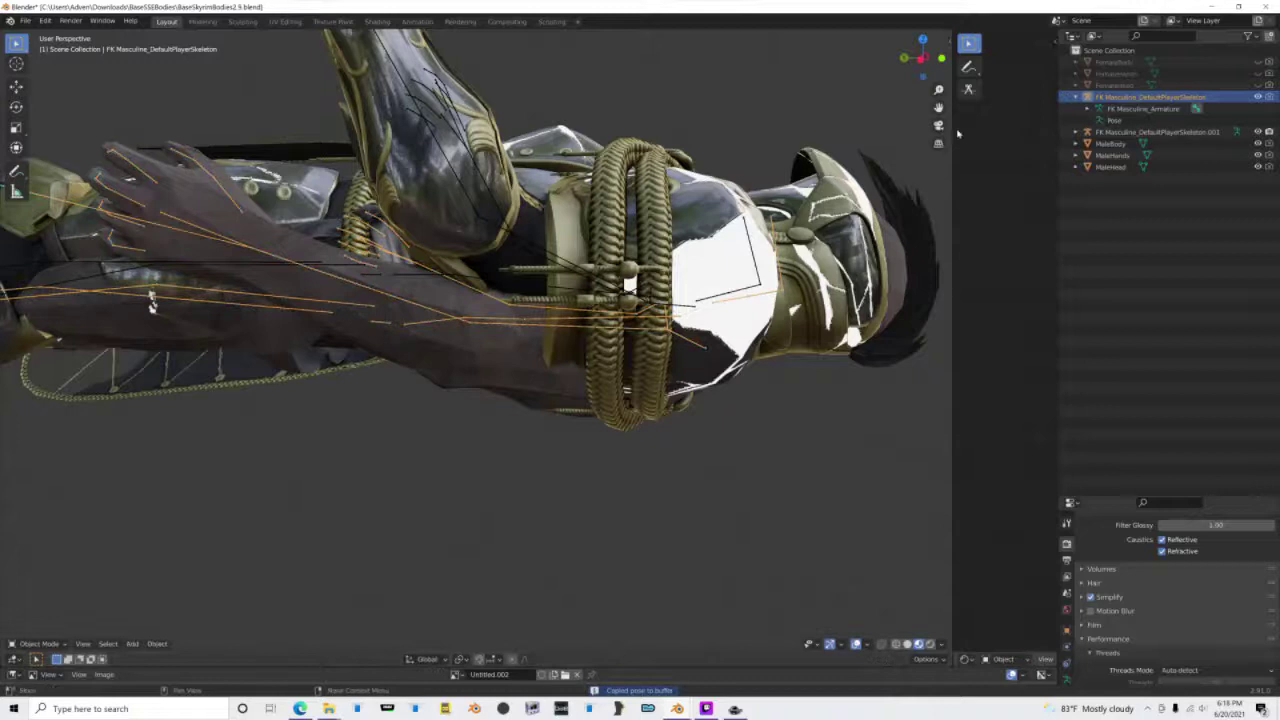
Paste the copied pose onto all bones of the armor's skeleton, FK Masculine_DefaultPlayerSkeleton.001, in Pose Mode.
{"action": "left_click", "coordinate": [1113, 131]}
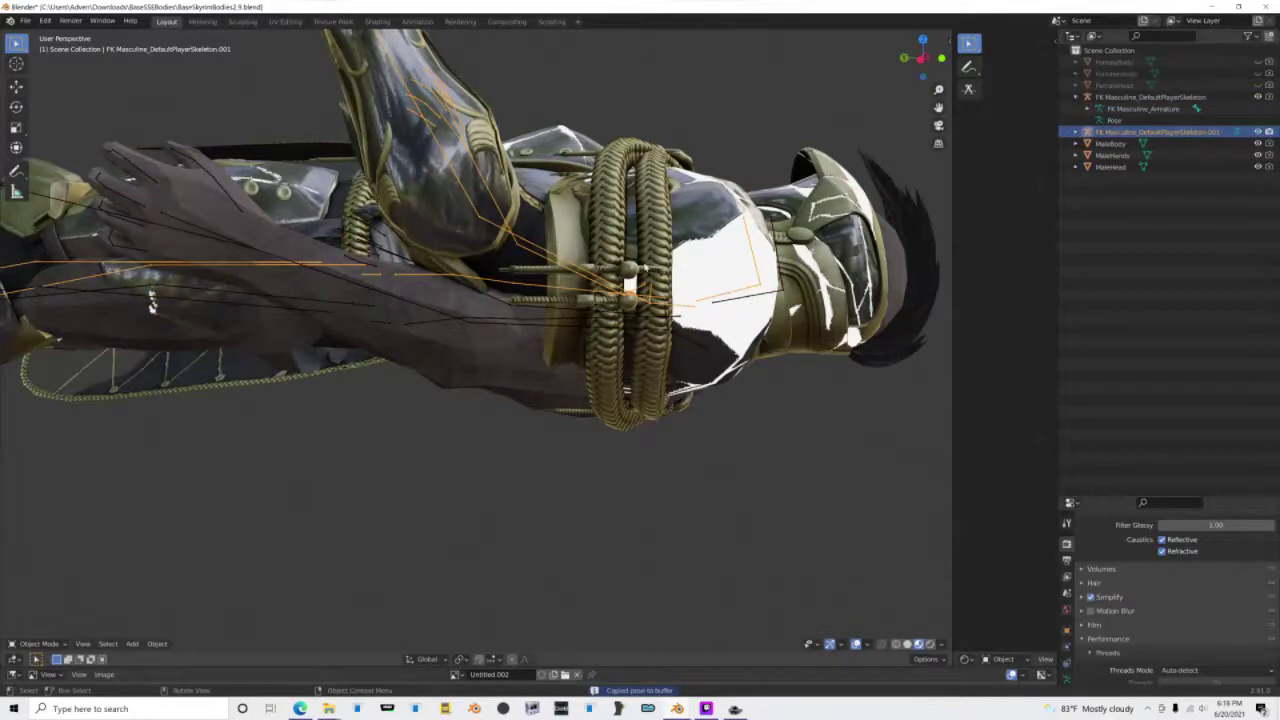
{"action": "key", "text": "ctrl+Tab"}
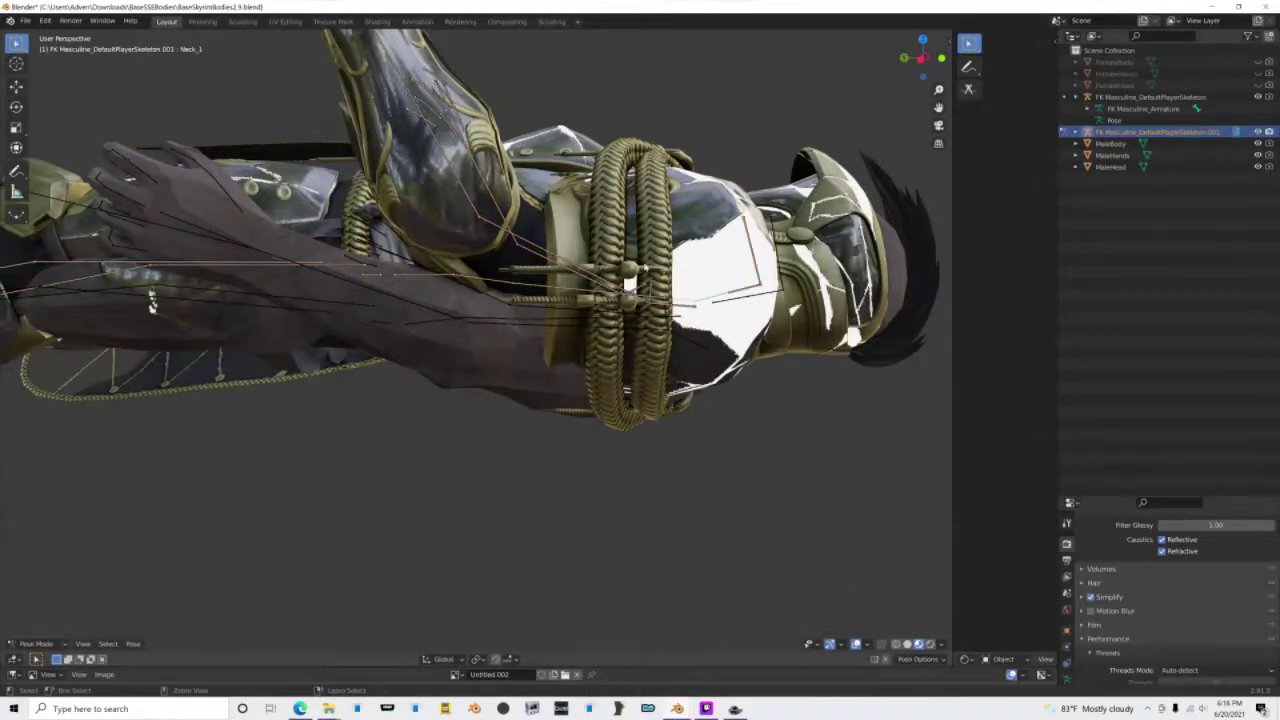
{"action": "key", "text": "a"}
{"action": "key", "text": "ctrl+v"}
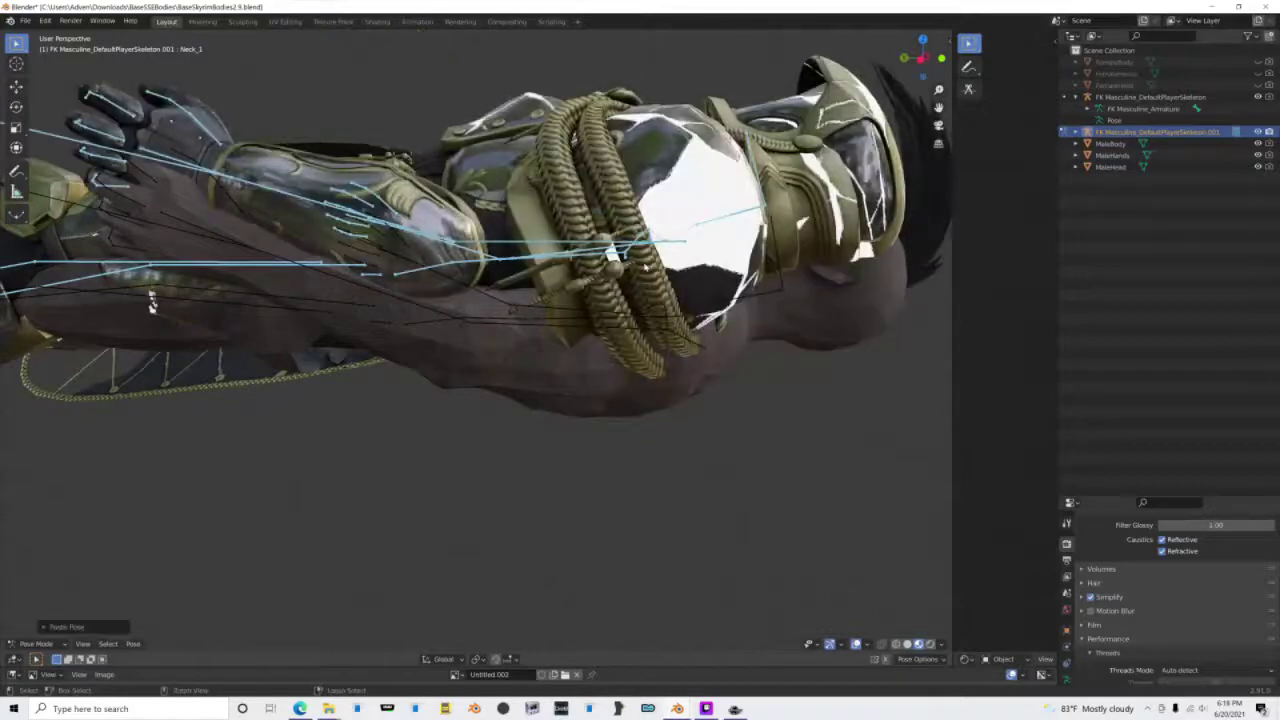
Return to Object Mode and delete the male body's skeleton, FK Masculine_DefaultPlayerSkeleton.
{"action": "key", "text": "ctrl+Tab"}
{"action": "left_click", "coordinate": [1150, 97]}
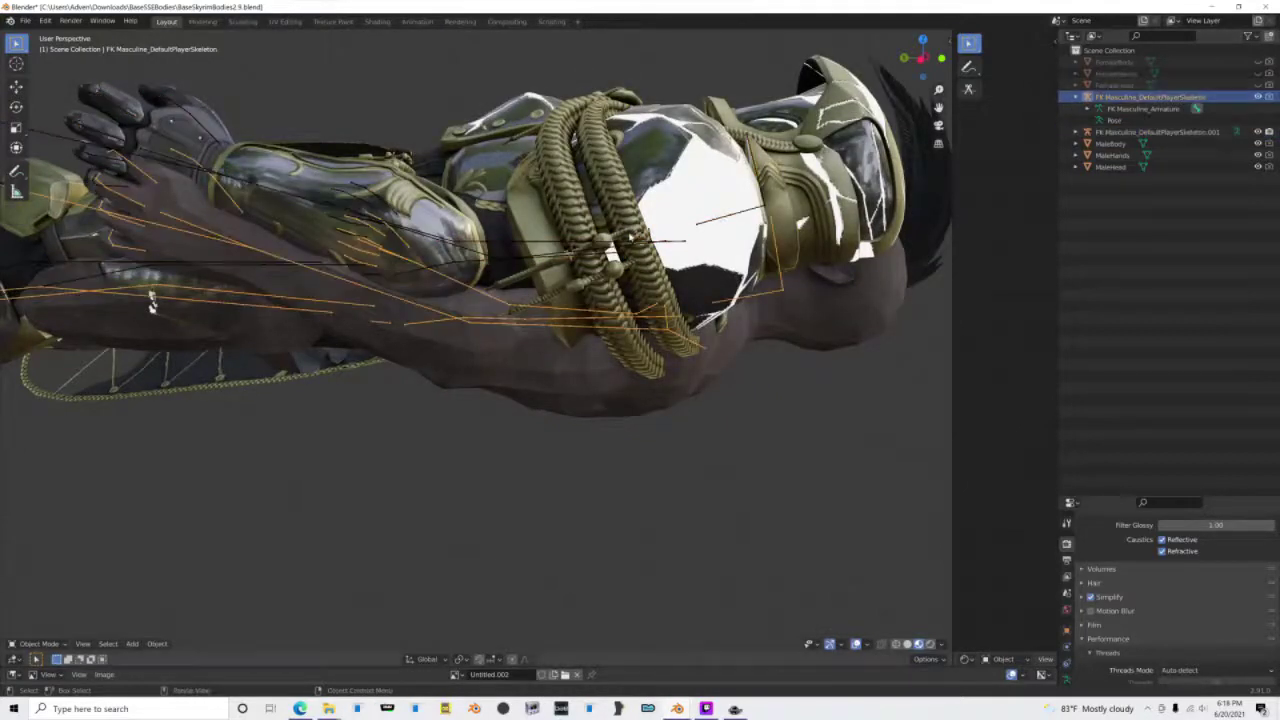
{"action": "key", "text": "Delete"}
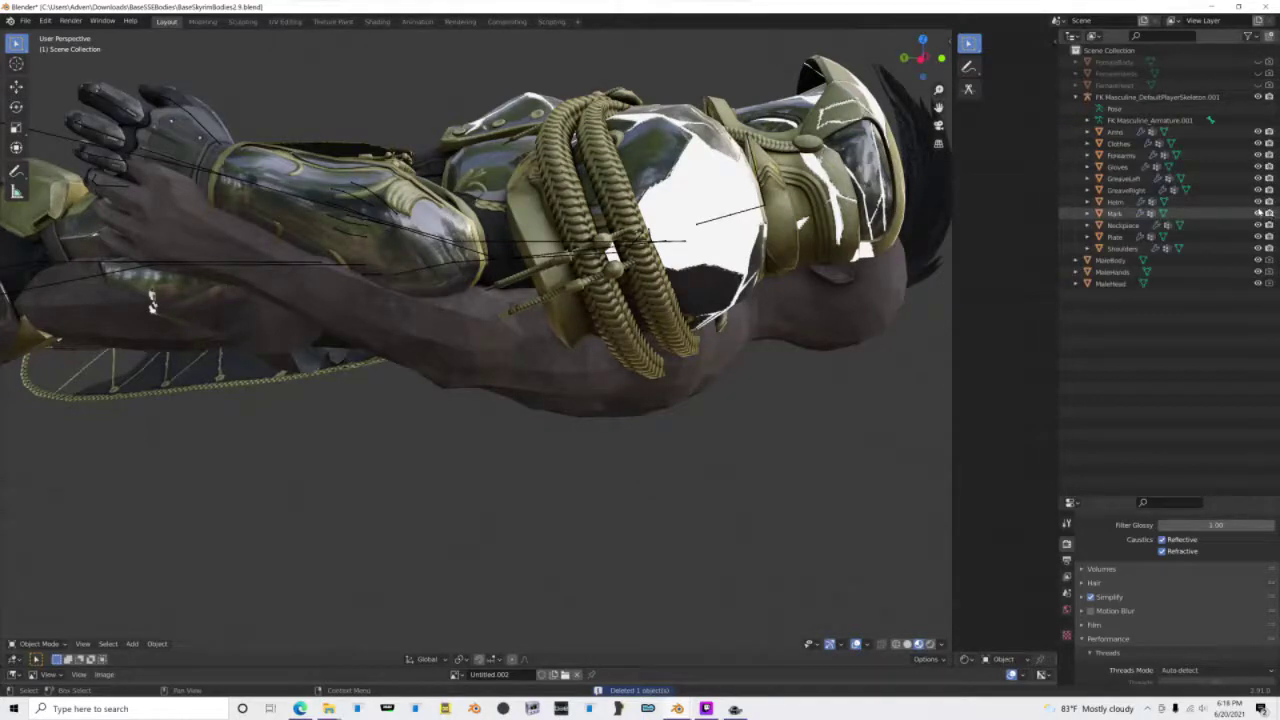
Hide the armor's Mark, Helm and Shoulders meshes to expose the body underneath.
{"action": "left_click", "coordinate": [1258, 213]}
{"action": "left_click", "coordinate": [1258, 201]}
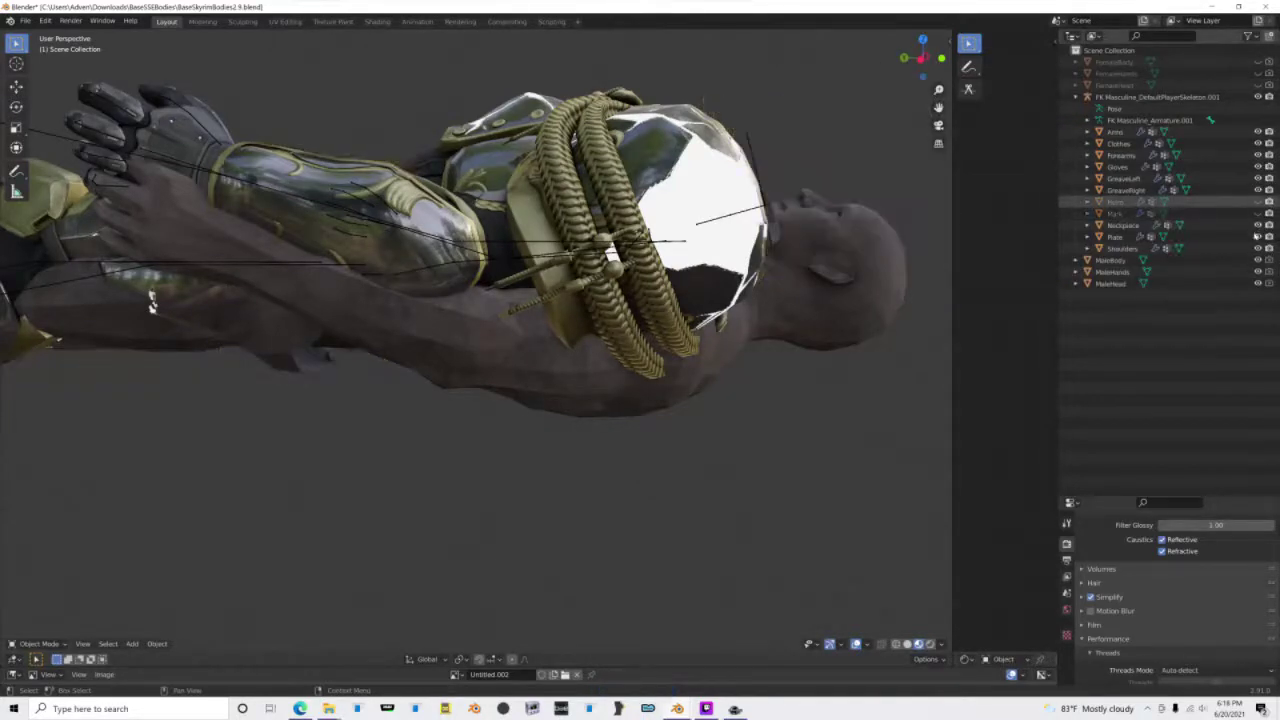
{"action": "key", "text": "h"}
{"action": "middle_click_drag", "start_coordinate": [150, 300], "coordinate": [722, 362]}
Select the armor's skeleton and rotate it slightly about the global X axis to line up with the male body.
{"action": "left_click", "coordinate": [1228, 98]}
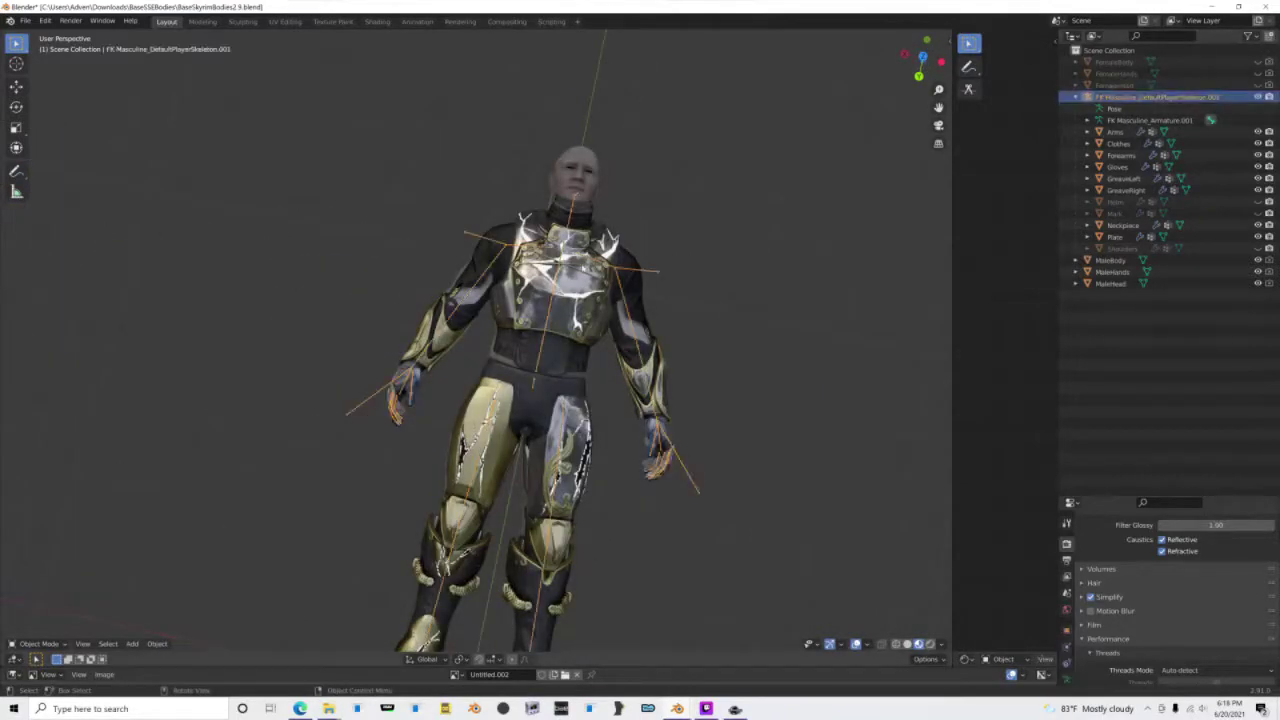
{"action": "middle_click_drag", "start_coordinate": [553, 219], "coordinate": [647, 316]}
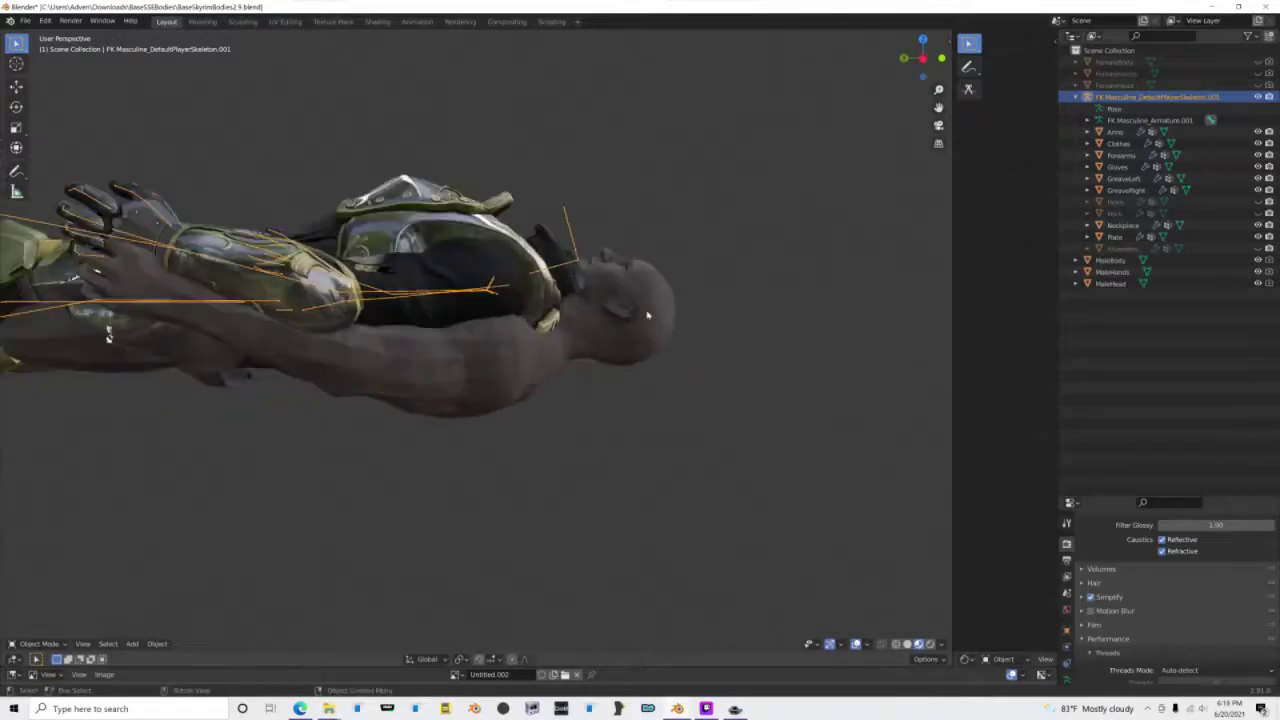
{"action": "key", "text": "r"}
{"action": "key", "text": "x"}
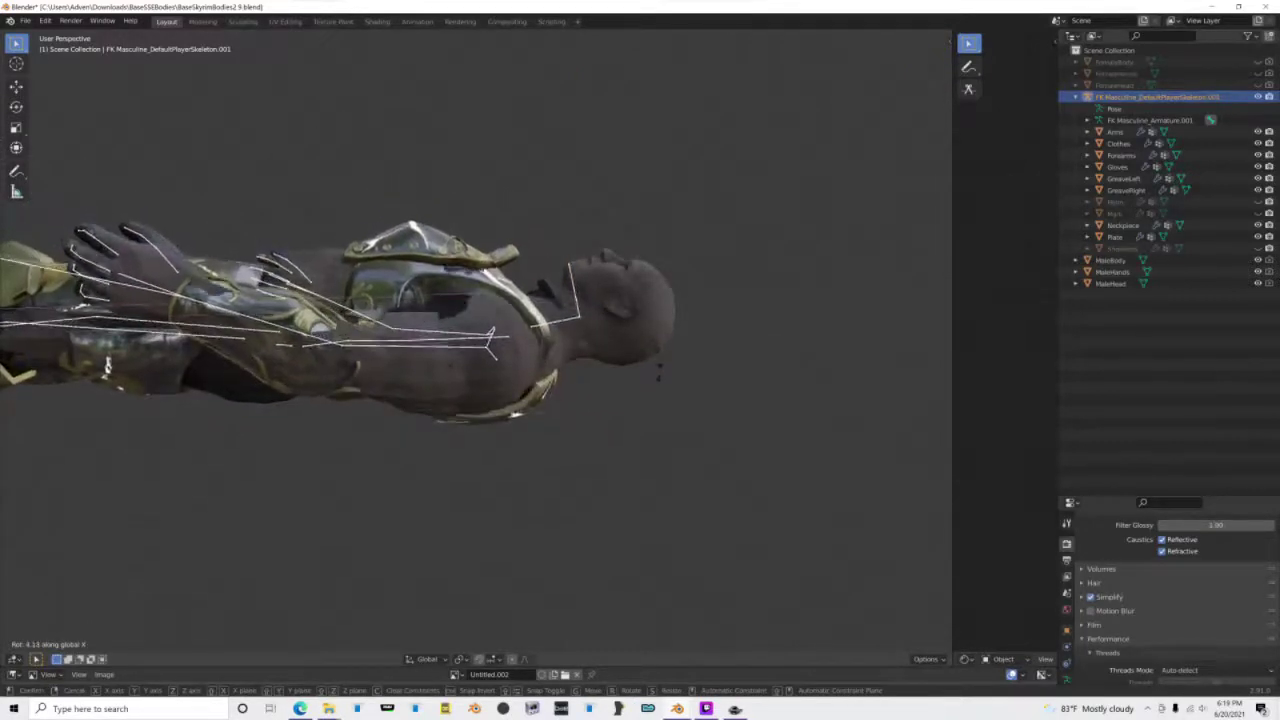
{"action": "left_click", "coordinate": [107, 365]}
{"action": "middle_click_drag", "start_coordinate": [395, 300], "coordinate": [543, 530]}
{"action": "middle_click_drag", "start_coordinate": [495, 195], "coordinate": [537, 283], "text": "shift"}
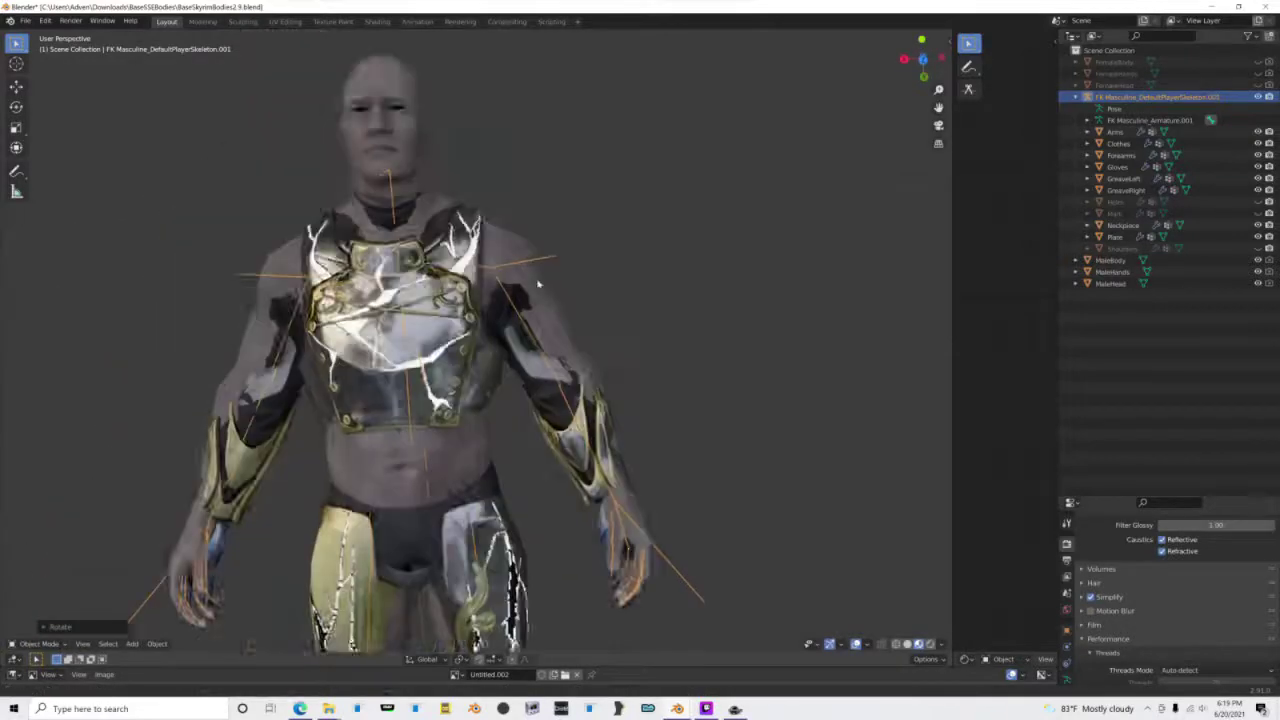
{"action": "scroll", "coordinate": [545, 281], "scroll_direction": "up", "scroll_amount": 3}
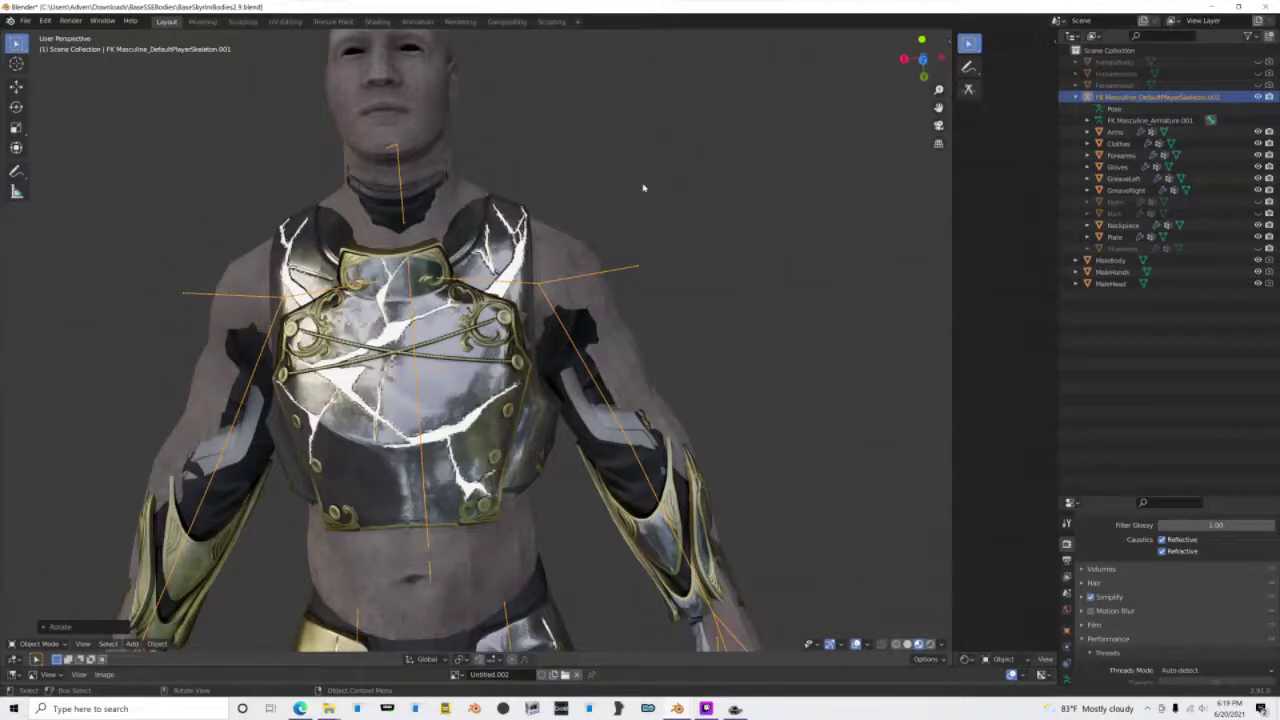
Scale the armor's skeleton up slightly so the armor fits the male body's arms and torso.
{"action": "key", "text": "s"}
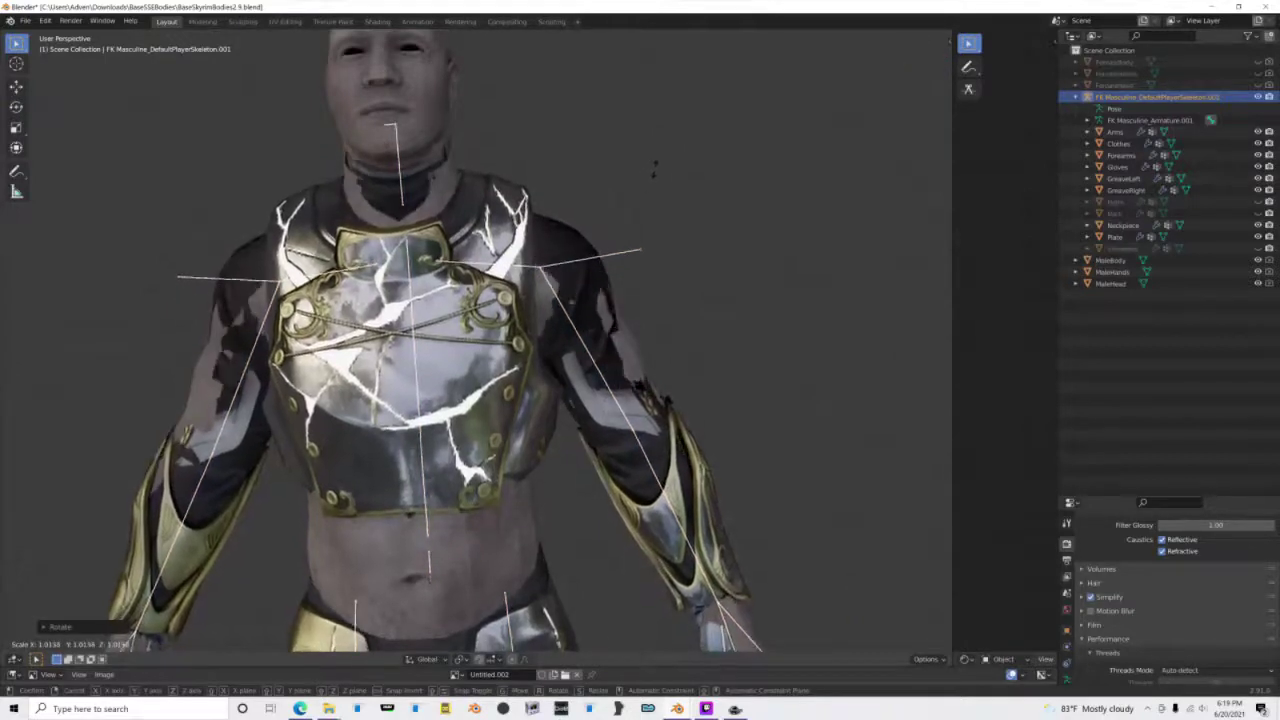
{"action": "left_click", "coordinate": [650, 185]}
{"action": "middle_click_drag", "start_coordinate": [648, 187], "coordinate": [629, 366]}
{"action": "scroll", "coordinate": [415, 267], "scroll_direction": "down", "scroll_amount": 10}
{"action": "scroll", "coordinate": [629, 366], "scroll_direction": "up", "scroll_amount": 5}
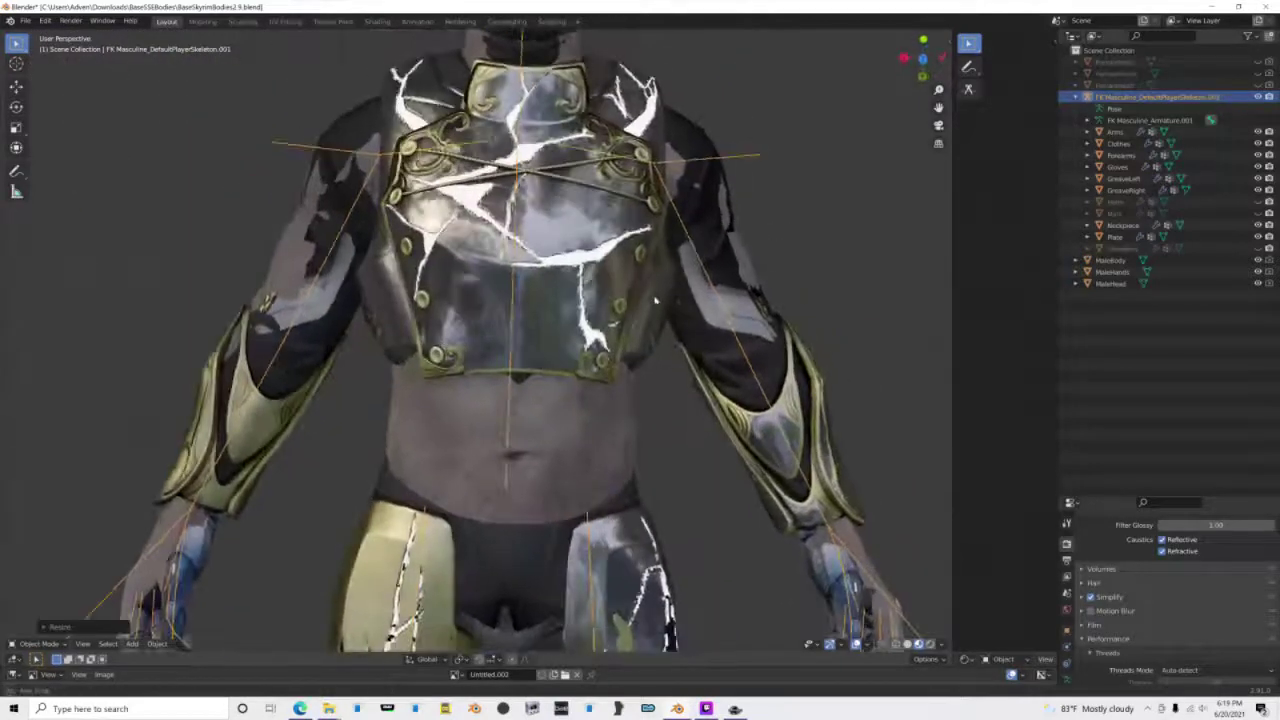
{"action": "scroll", "coordinate": [656, 300], "scroll_direction": "down", "scroll_amount": 4}
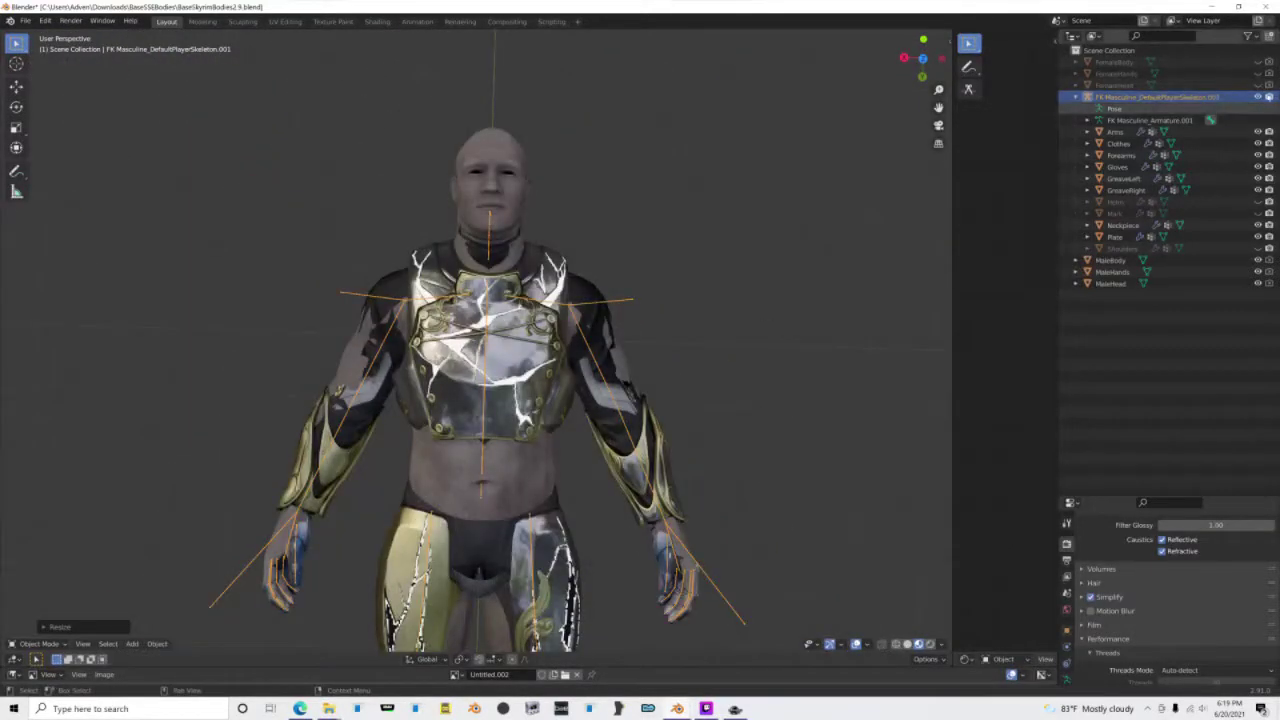
Hide the armor's skeleton and all remaining visible armor and male body meshes.
{"action": "left_click", "coordinate": [1258, 97]}
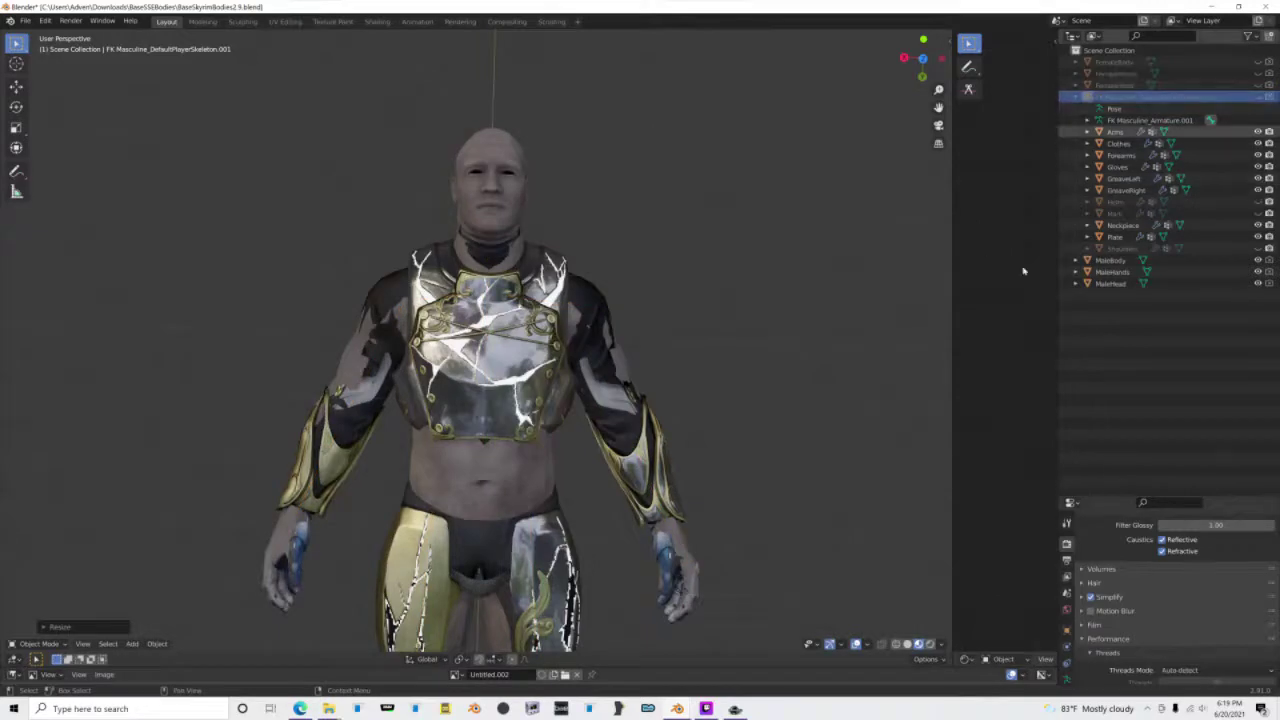
{"action": "key", "text": "a"}
{"action": "key", "text": "h"}
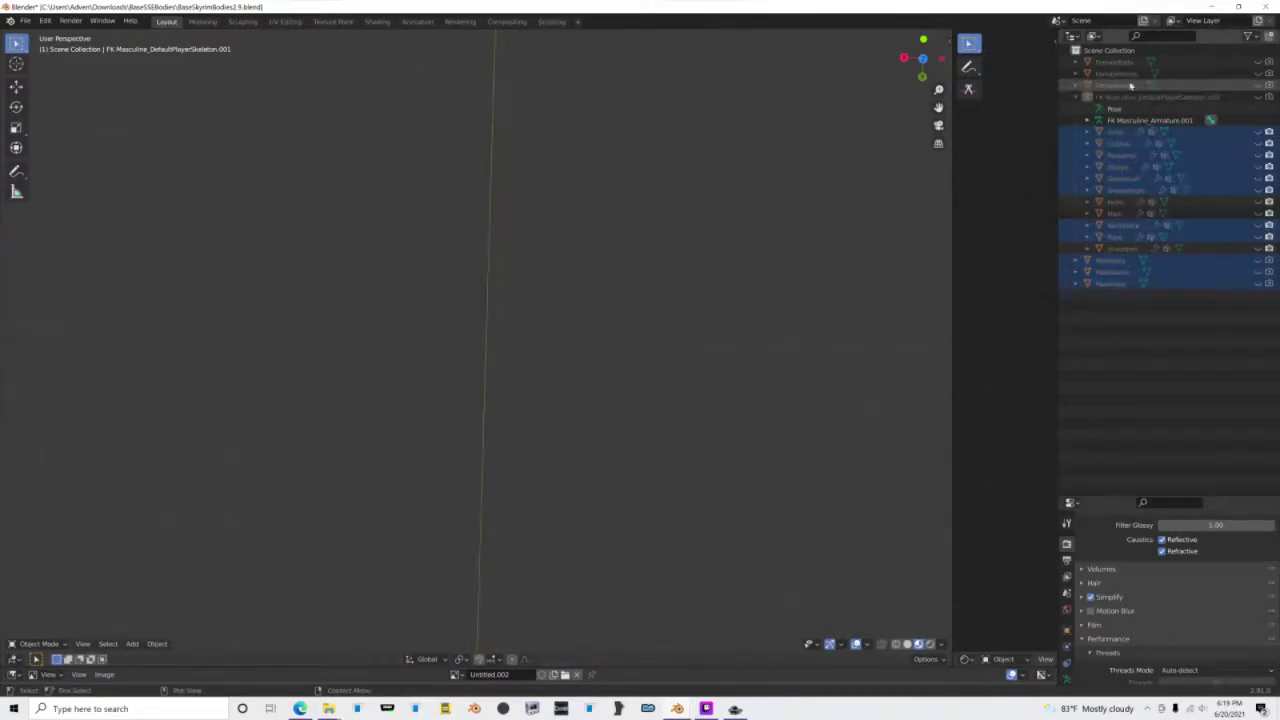
Try to delete the FemaleBody, FemaleHands and FemaleHead meshes, and undo the deletion.
{"action": "left_click", "coordinate": [1112, 62], "text": "ctrl"}
{"action": "left_click", "coordinate": [1115, 73], "text": "ctrl"}
{"action": "left_click", "coordinate": [1115, 85], "text": "ctrl"}
{"action": "right_click", "coordinate": [1114, 85]}
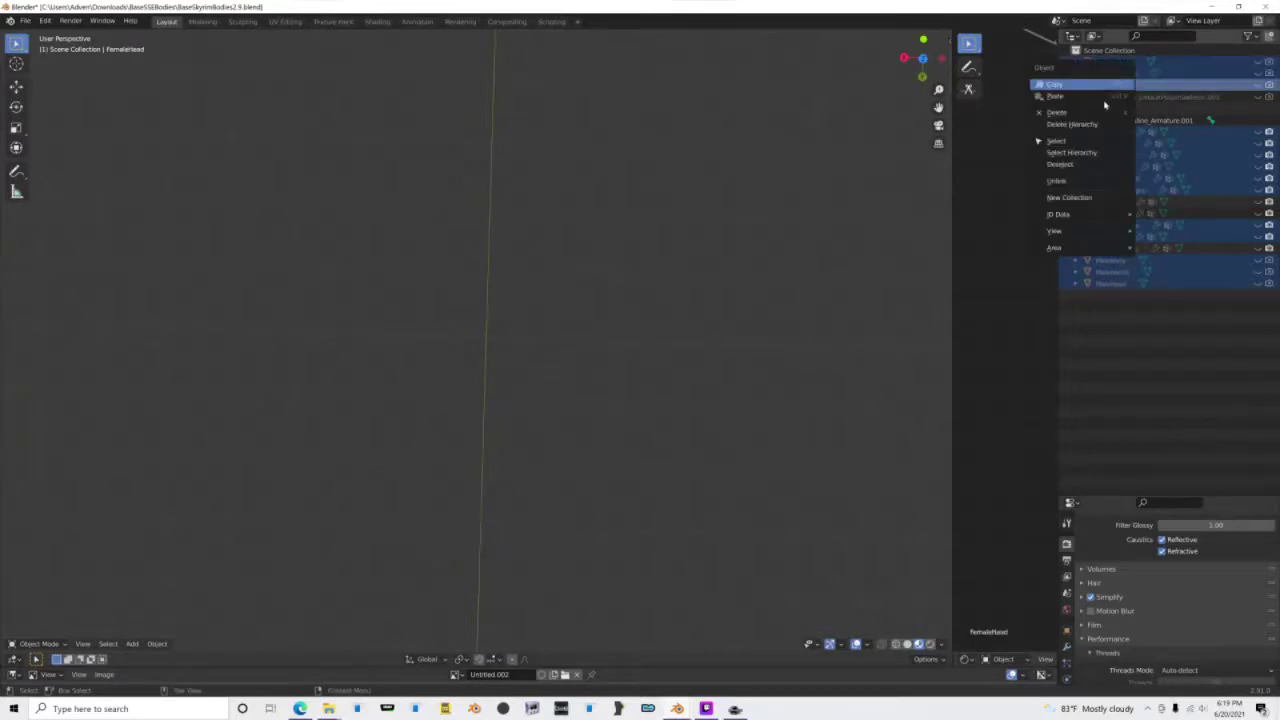
{"action": "left_click", "coordinate": [1102, 112]}
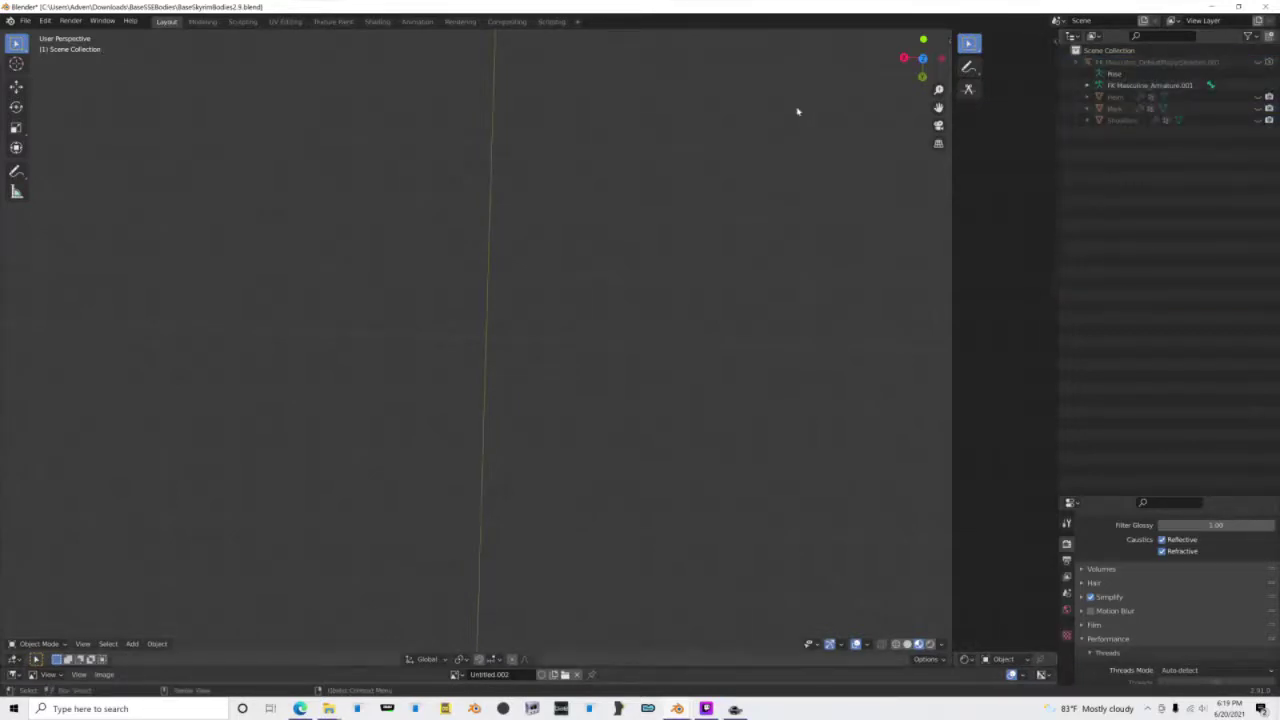
{"action": "key", "text": "ctrl+z"}
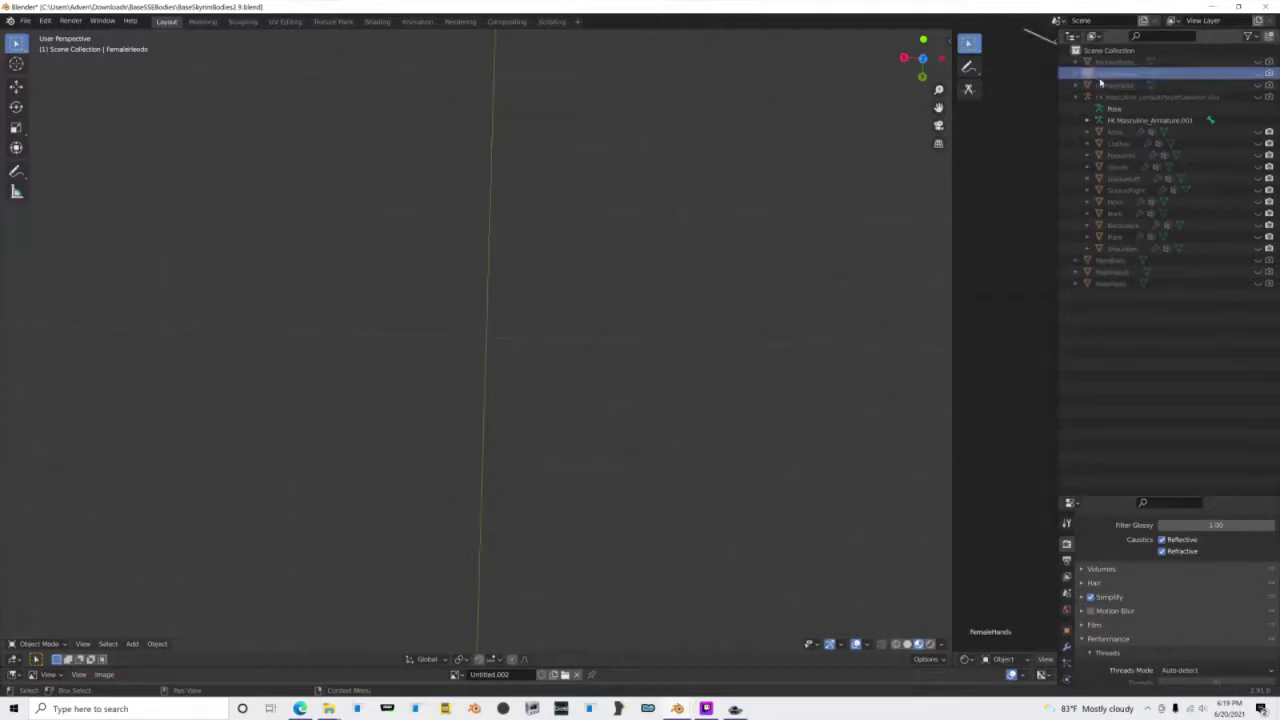
Select only the FemaleBody, FemaleHands and FemaleHead meshes and delete them.
{"action": "left_click", "coordinate": [1107, 66], "text": "ctrl"}
{"action": "right_click", "coordinate": [1107, 68]}
{"action": "left_click", "coordinate": [1107, 68]}
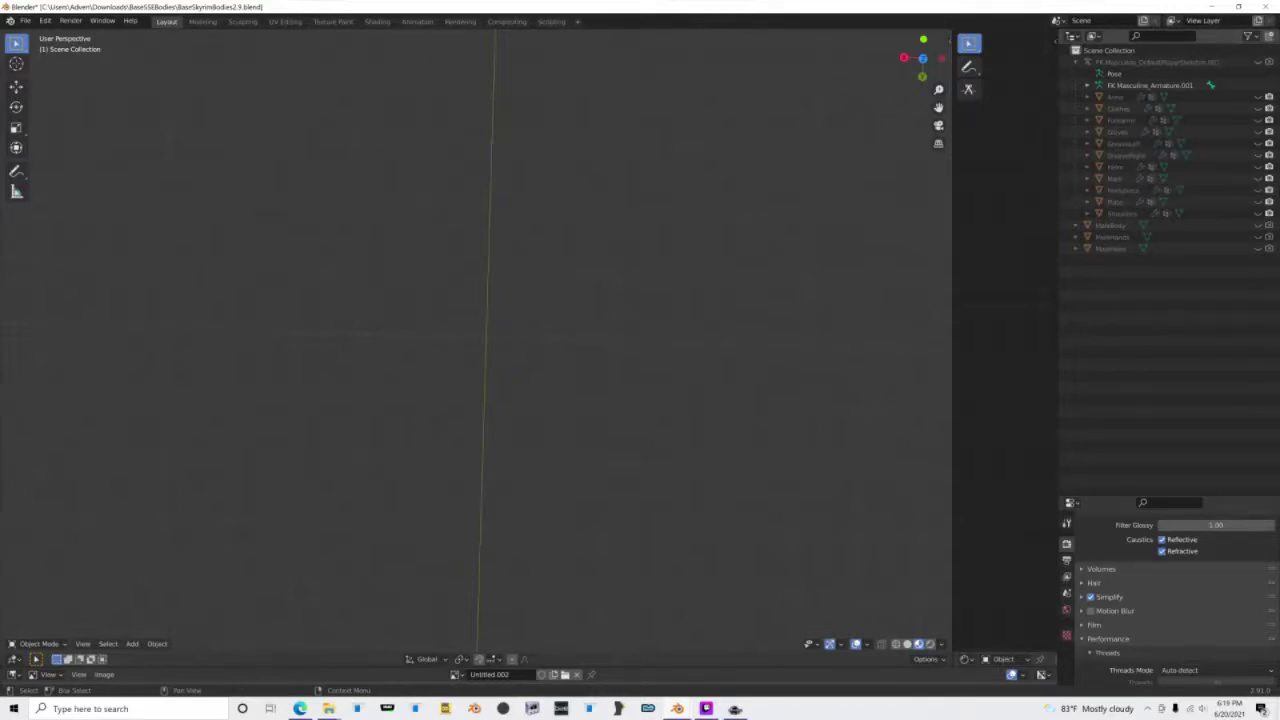
Unhide MaleBody and MaleHands to examine the base body on its own.
{"action": "left_click", "coordinate": [1258, 226]}
{"action": "left_click", "coordinate": [1258, 237]}
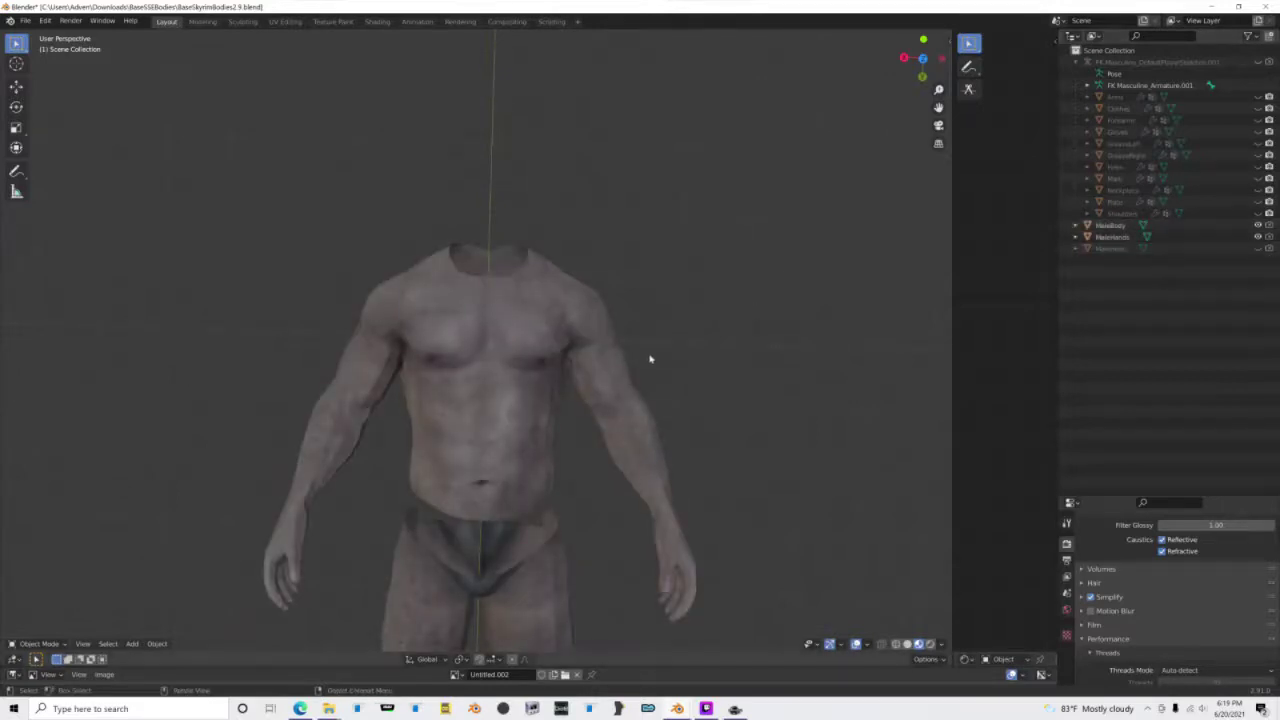
{"action": "scroll", "coordinate": [552, 484], "scroll_direction": "down", "scroll_amount": 3}
{"action": "scroll", "coordinate": [587, 289], "scroll_direction": "up", "scroll_amount": 4}
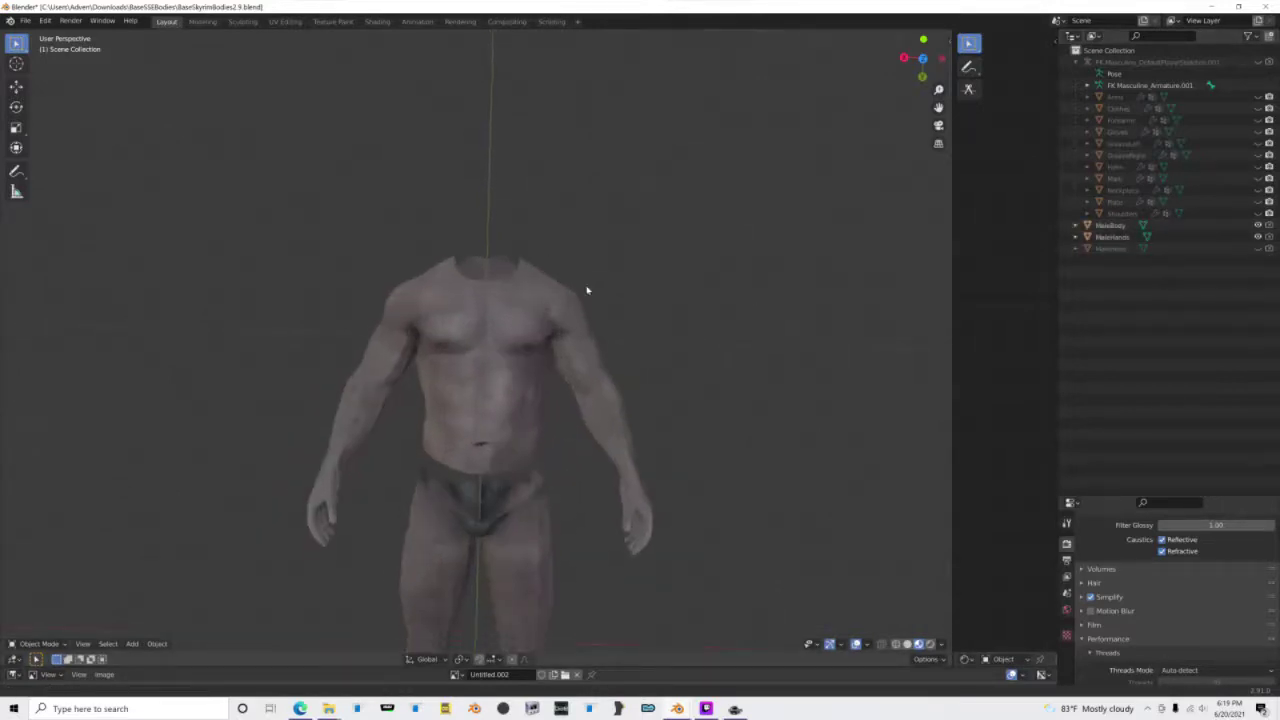
Hide MaleHands and MaleBody, and unhide all the armor meshes from Arms to Shoulders.
{"action": "left_click", "coordinate": [1258, 237]}
{"action": "left_click", "coordinate": [1258, 226]}
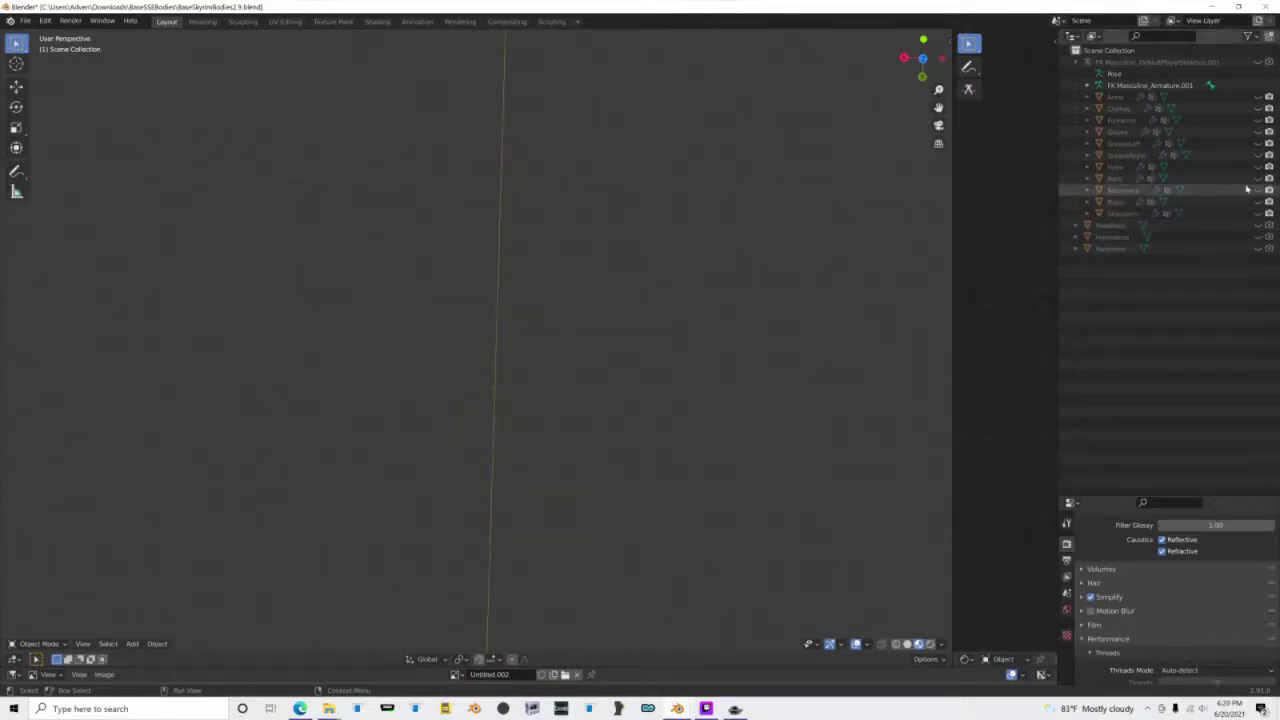
{"action": "left_click_drag", "start_coordinate": [1258, 97], "coordinate": [1258, 213]}
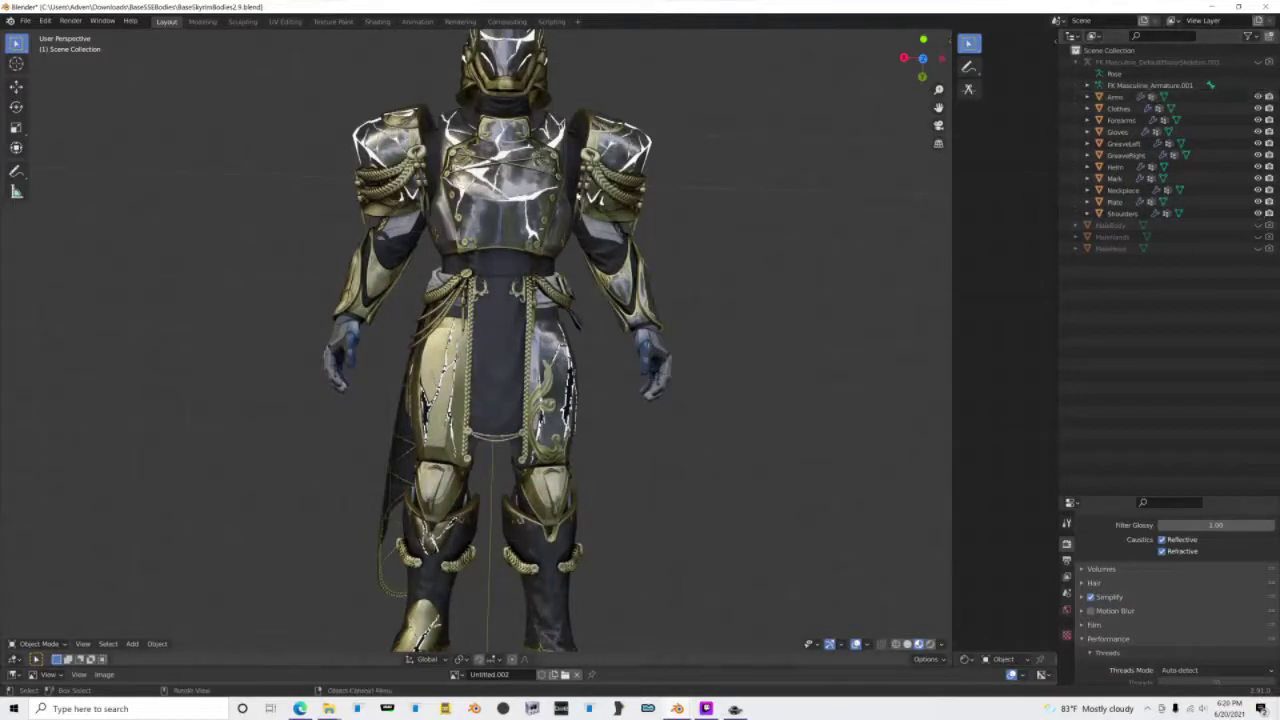
Examine the armor's separate pieces, selecting the Shoulders and Plate meshes without moving them.
{"action": "left_click", "coordinate": [636, 164]}
{"action": "middle_click_drag", "start_coordinate": [685, 204], "coordinate": [690, 240]}
{"action": "scroll", "coordinate": [611, 362], "scroll_direction": "down", "scroll_amount": 3}
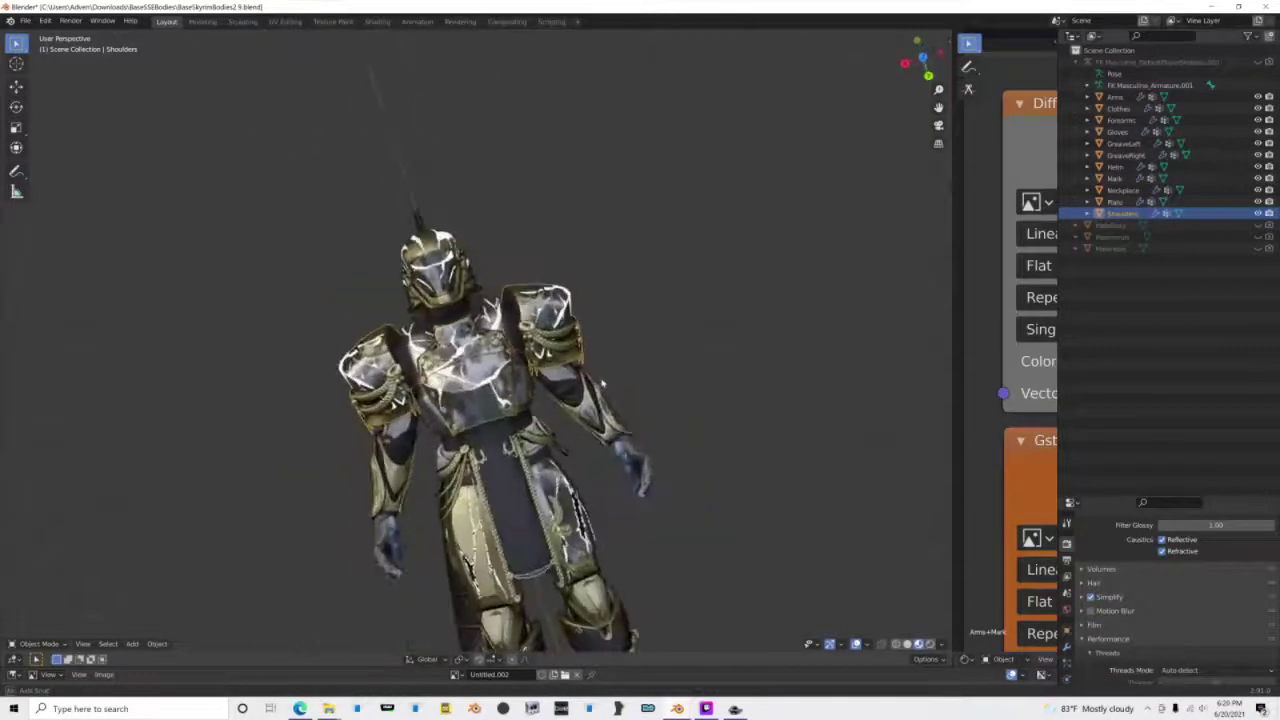
{"action": "middle_click_drag", "start_coordinate": [608, 378], "coordinate": [570, 381]}
{"action": "scroll", "coordinate": [572, 375], "scroll_direction": "up", "scroll_amount": 3}
{"action": "key", "text": "g"}
{"action": "right_click", "coordinate": [613, 207]}
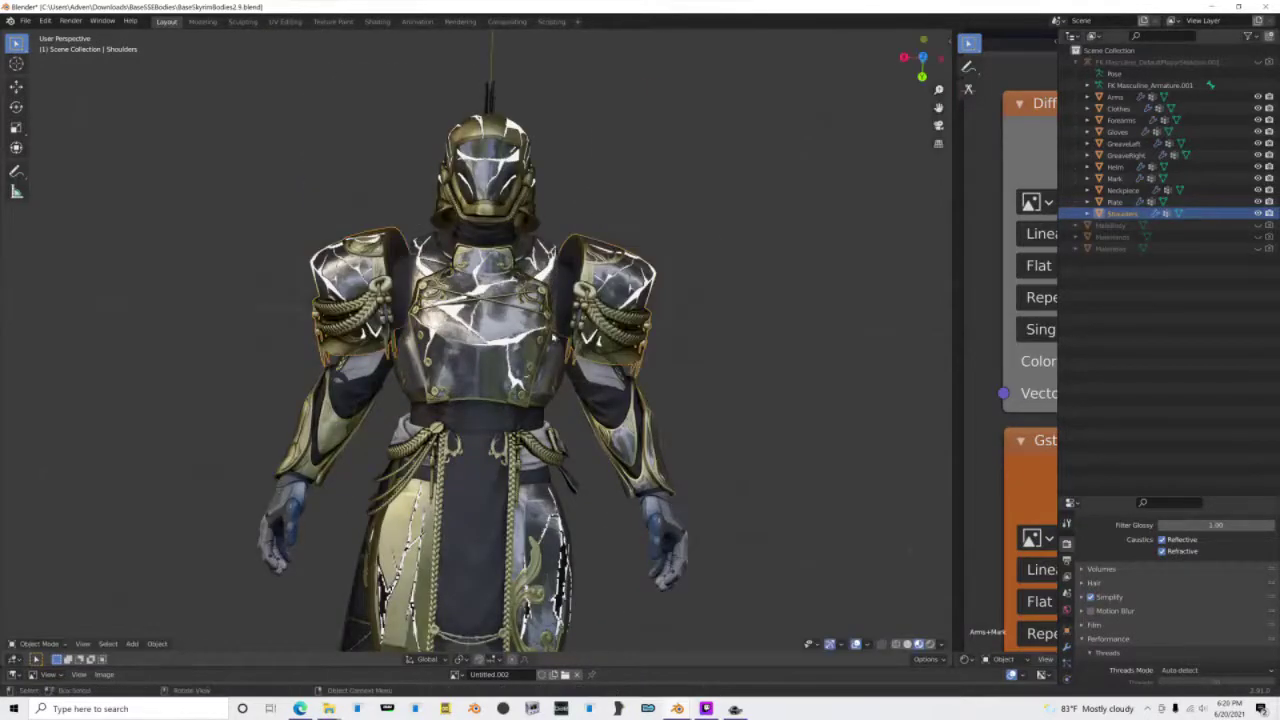
{"action": "scroll", "coordinate": [470, 345], "scroll_direction": "up", "scroll_amount": 3}
{"action": "scroll", "coordinate": [467, 378], "scroll_direction": "down", "scroll_amount": 2}
{"action": "left_click", "coordinate": [450, 345]}
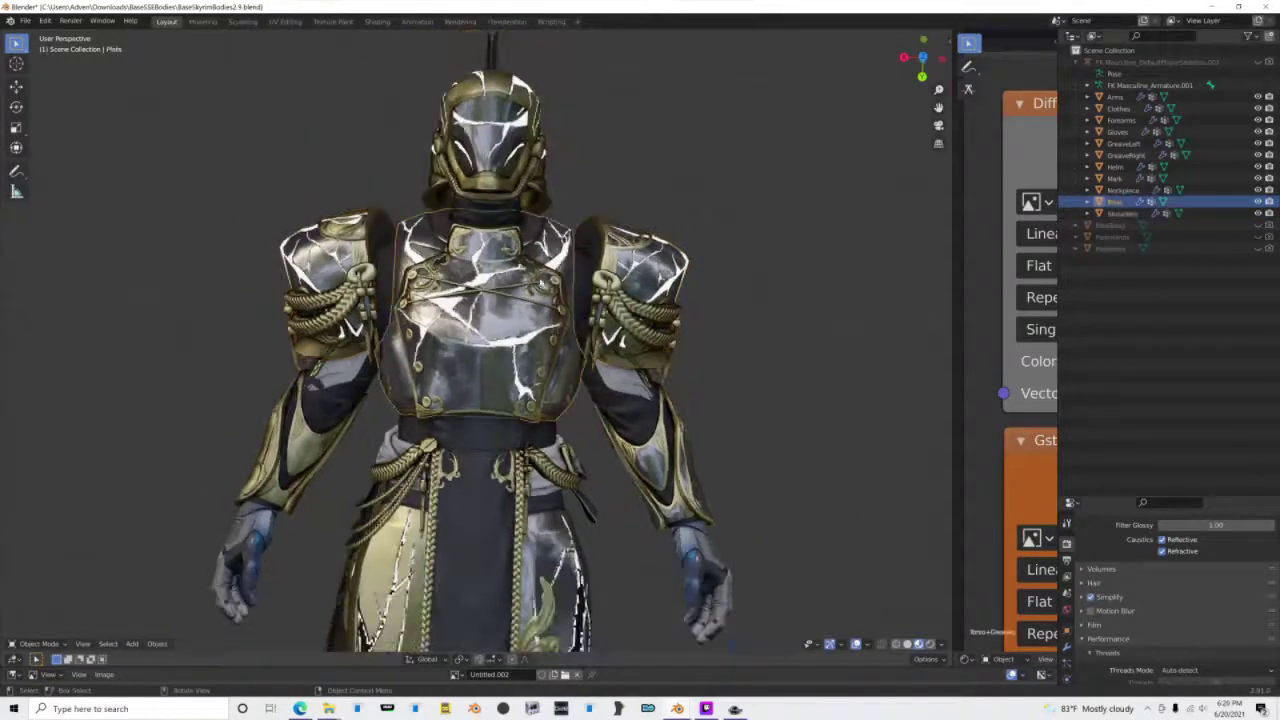
{"action": "key", "text": "g"}
{"action": "right_click", "coordinate": [407, 322]}
{"action": "middle_click_drag", "start_coordinate": [570, 452], "coordinate": [617, 257], "text": "shift"}
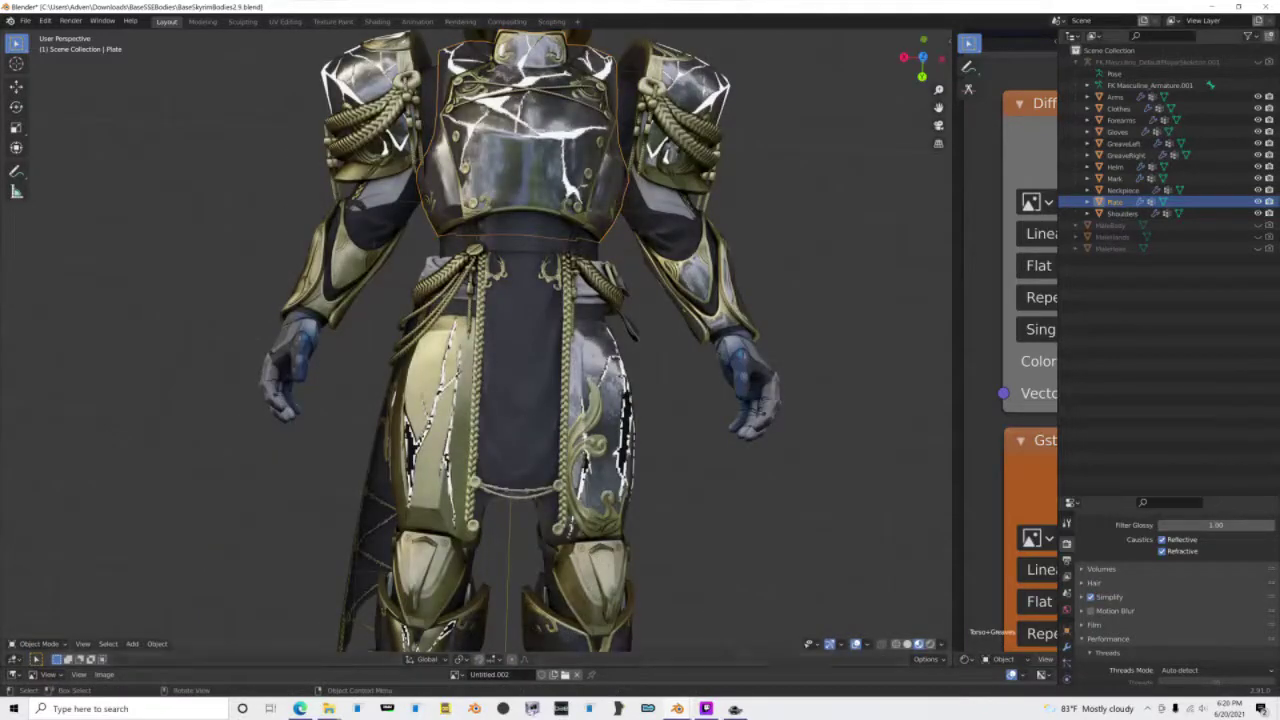
Switch to NifSkope, open Thrall.nif, and replace it with Kabr'sWrathMale.nif.
{"action": "left_click", "coordinate": [532, 708]}
{"action": "left_click", "coordinate": [10, 33]}
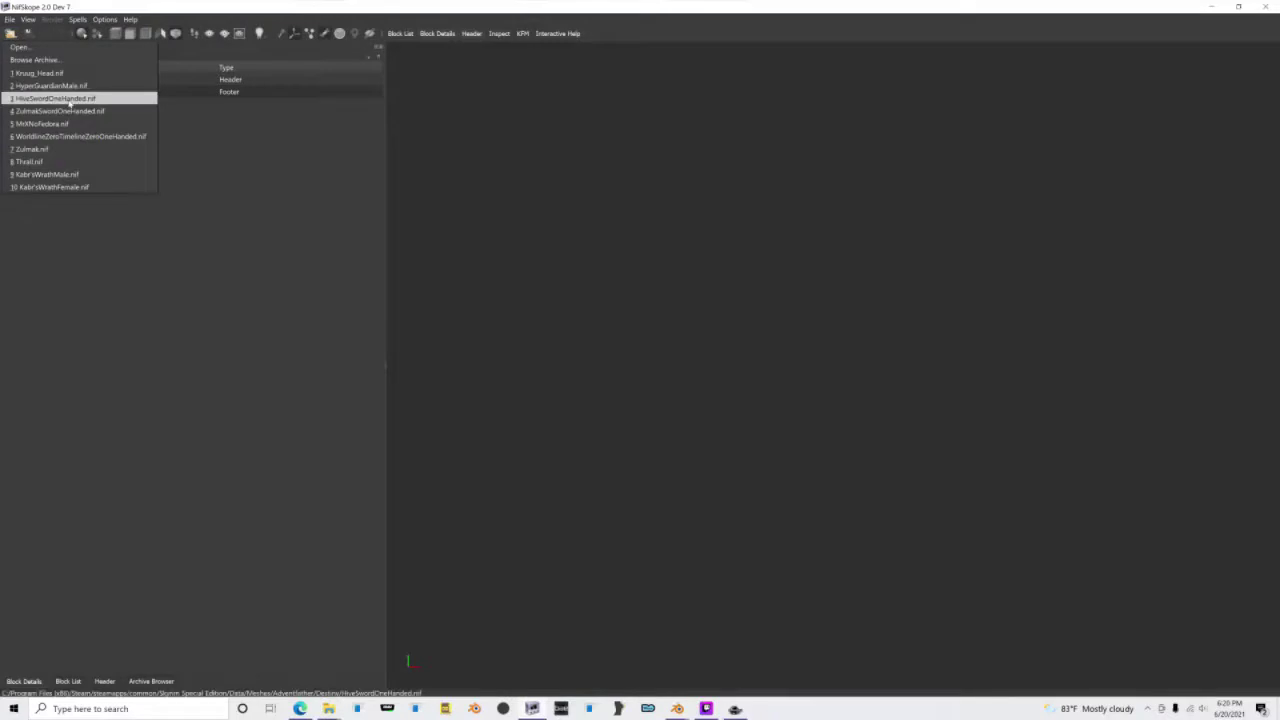
{"action": "left_click", "coordinate": [69, 162]}
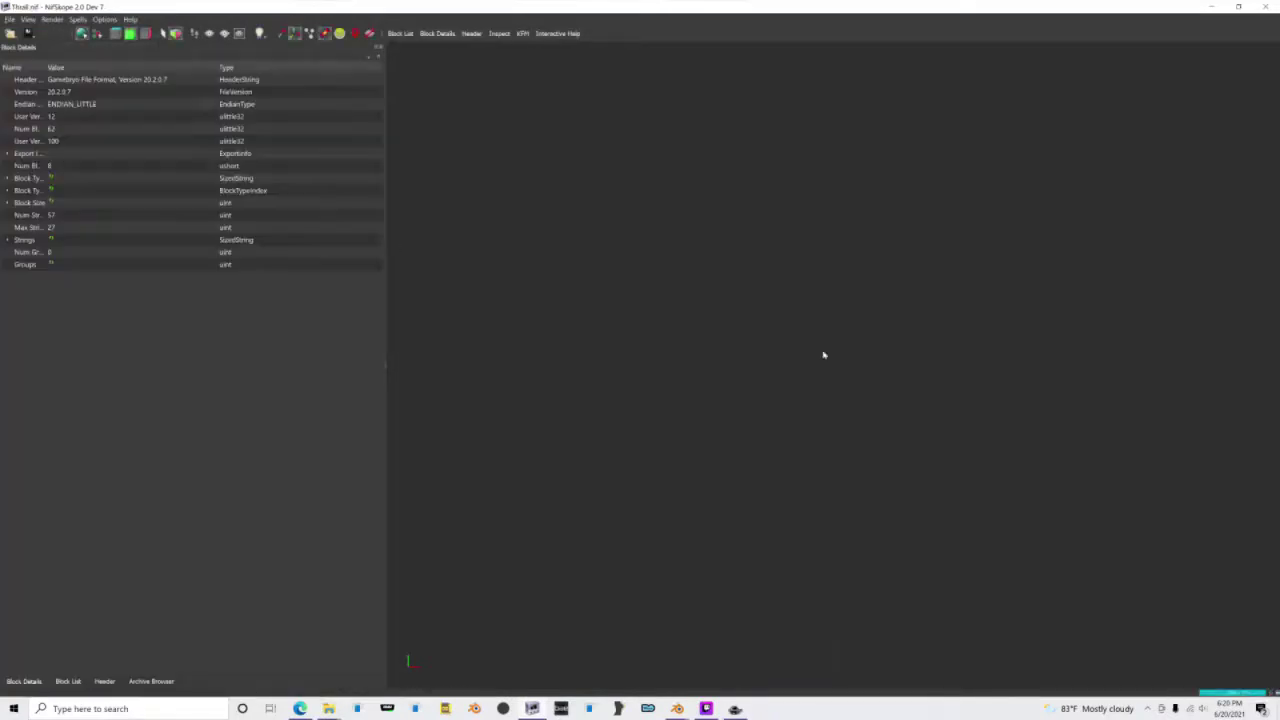
{"action": "left_click", "coordinate": [21, 37]}
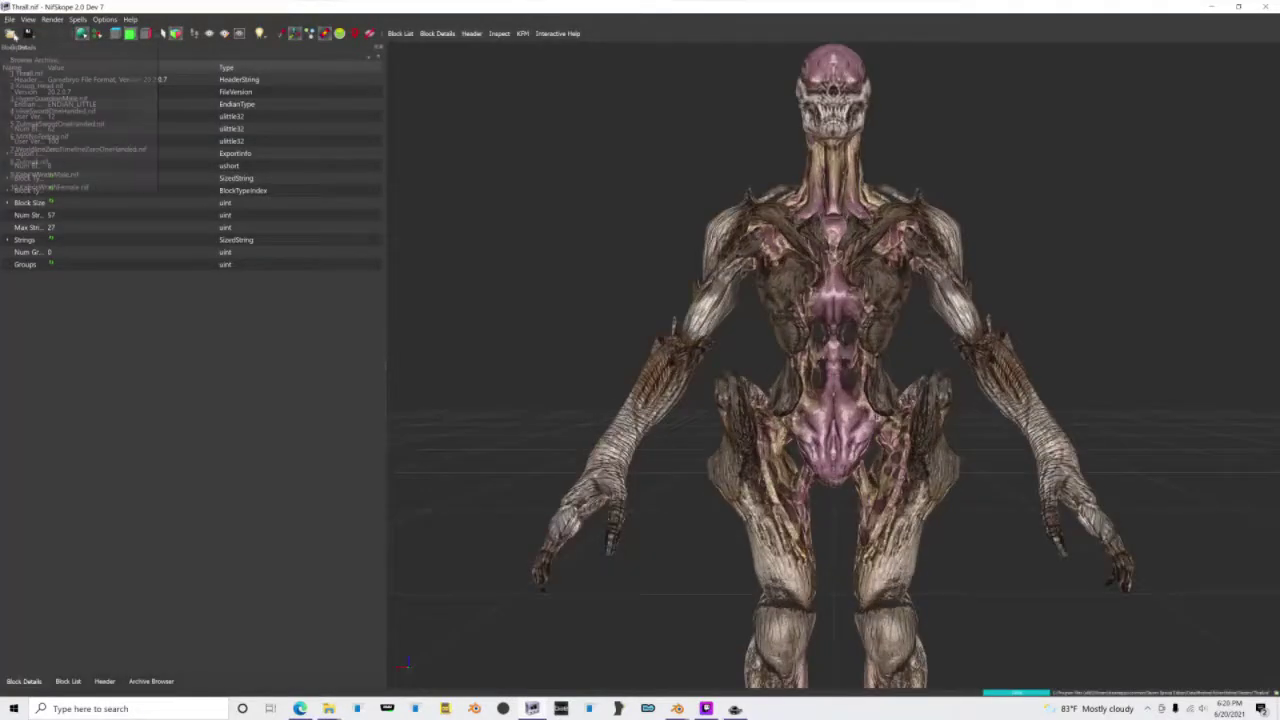
{"action": "left_click", "coordinate": [57, 174]}
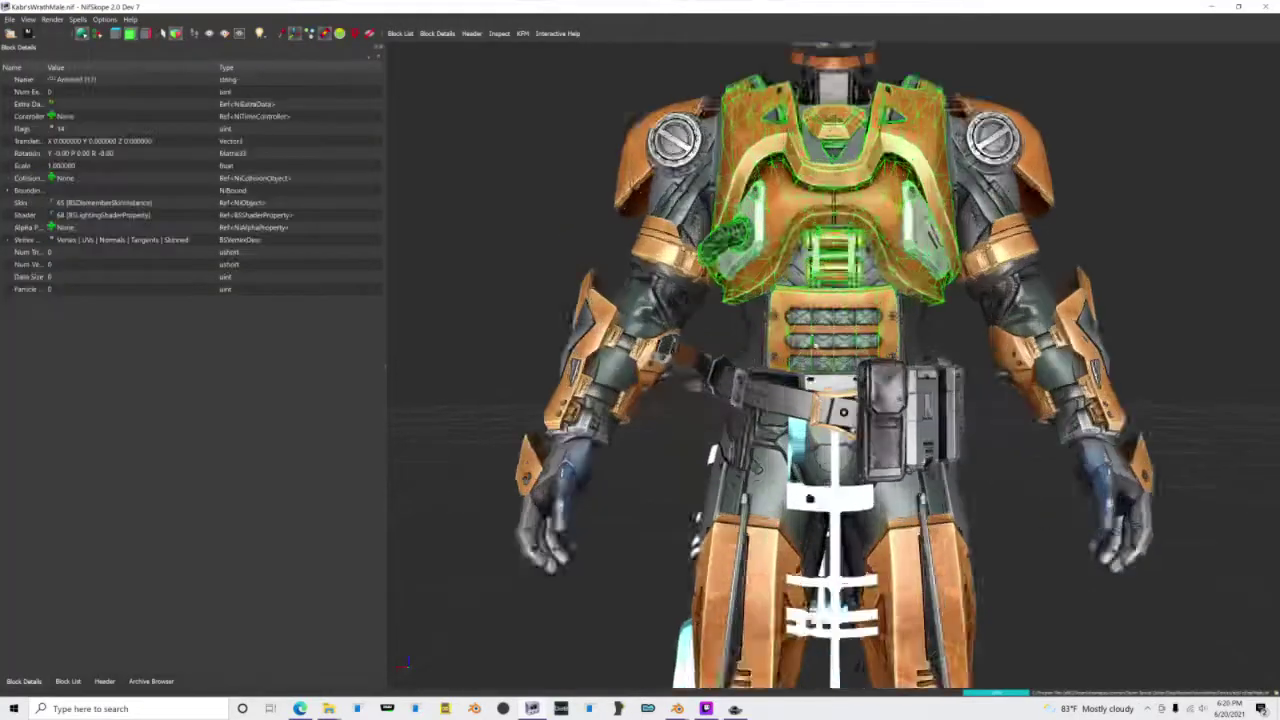
Select the ArmsM shape on the Kabr's Wrath armor and expand its block in the block list.
{"action": "scroll", "coordinate": [584, 482], "scroll_direction": "up", "scroll_amount": 2}
{"action": "left_click", "coordinate": [594, 302]}
{"action": "left_click", "coordinate": [70, 681]}
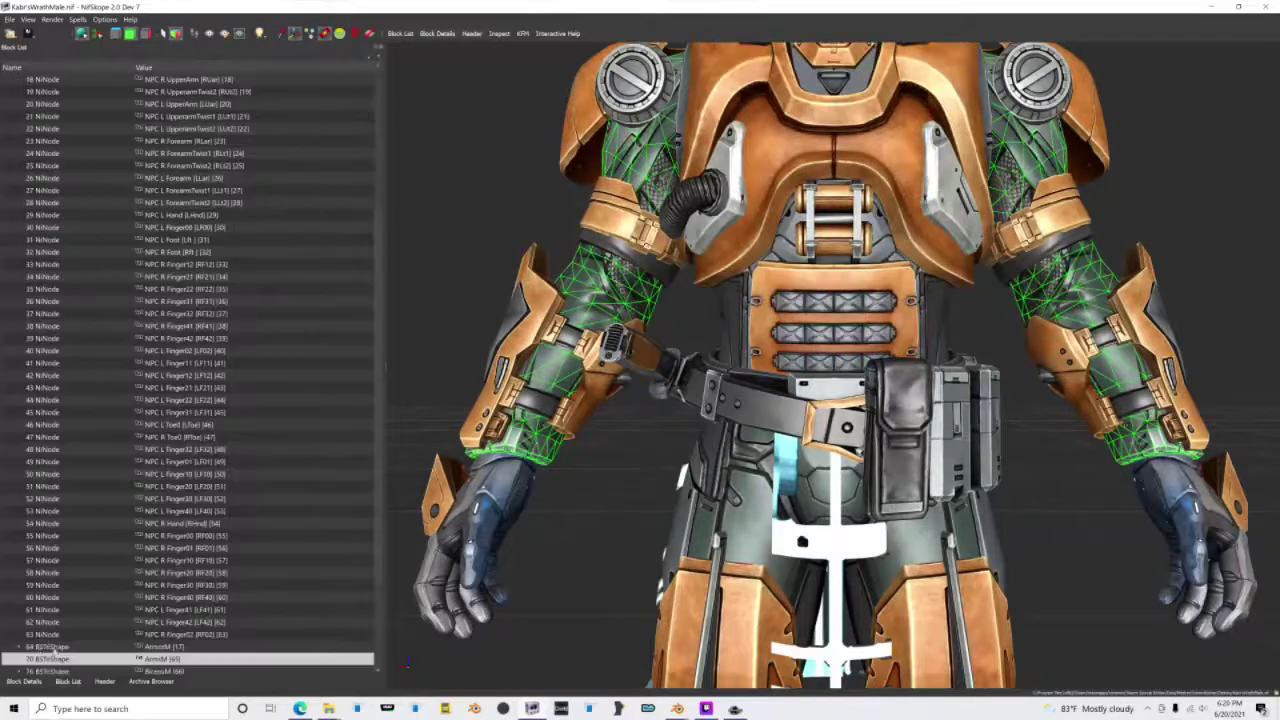
{"action": "left_click", "coordinate": [20, 659]}
{"action": "scroll", "coordinate": [44, 652], "scroll_direction": "down", "scroll_amount": 5}
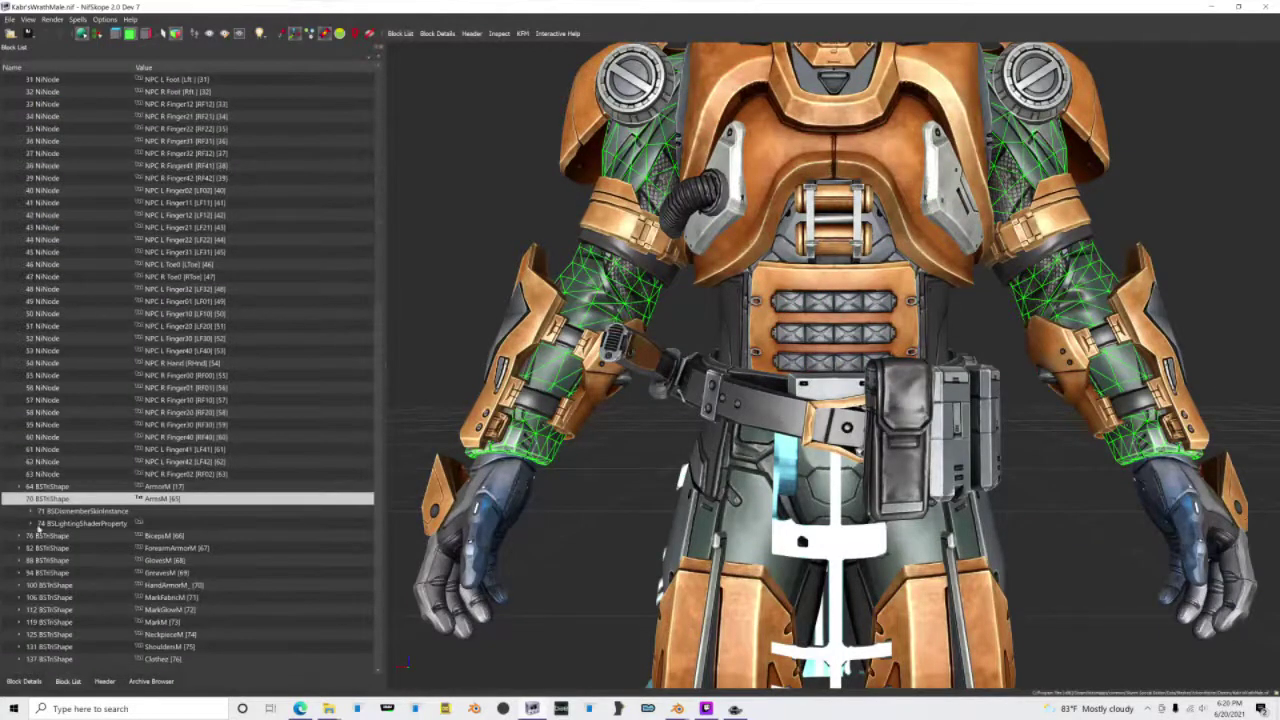
Open the texture set under the ArmsM shape's BSLightingShaderProperty and examine its texture paths alongside the armor model.
{"action": "left_click", "coordinate": [52, 523]}
{"action": "left_click", "coordinate": [58, 681]}
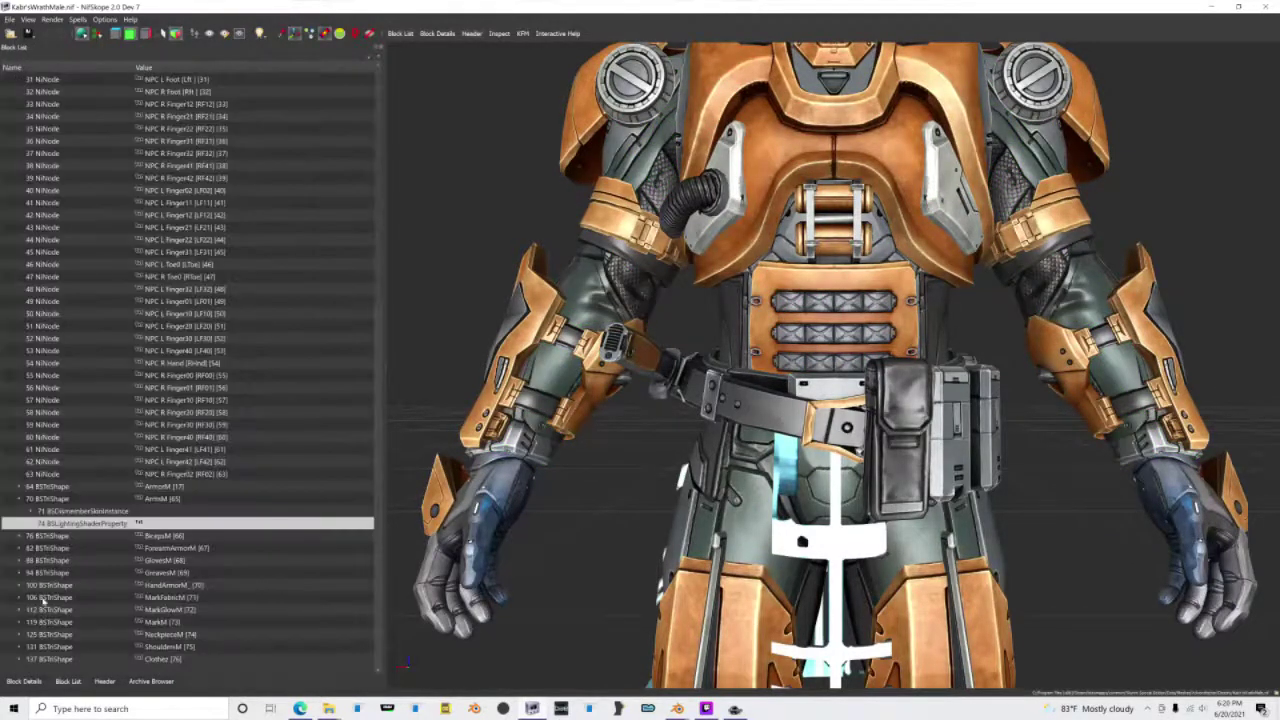
{"action": "left_click", "coordinate": [31, 524]}
{"action": "left_click", "coordinate": [58, 524]}
{"action": "scroll", "coordinate": [668, 402], "scroll_direction": "down", "scroll_amount": 3}
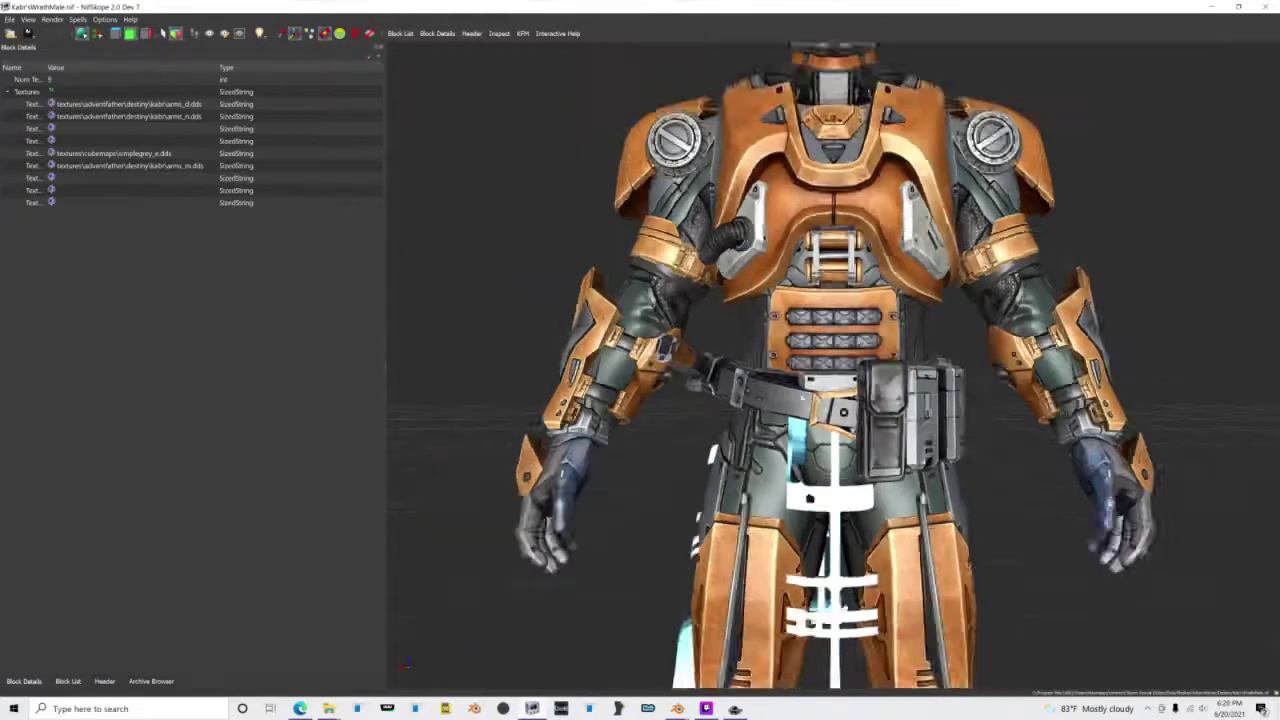
{"action": "left_click_drag", "start_coordinate": [774, 389], "coordinate": [958, 412]}
{"action": "scroll", "coordinate": [811, 314], "scroll_direction": "up", "scroll_amount": 3}
{"action": "left_click_drag", "start_coordinate": [811, 314], "coordinate": [758, 273]}
{"action": "scroll", "coordinate": [761, 268], "scroll_direction": "up", "scroll_amount": 3}
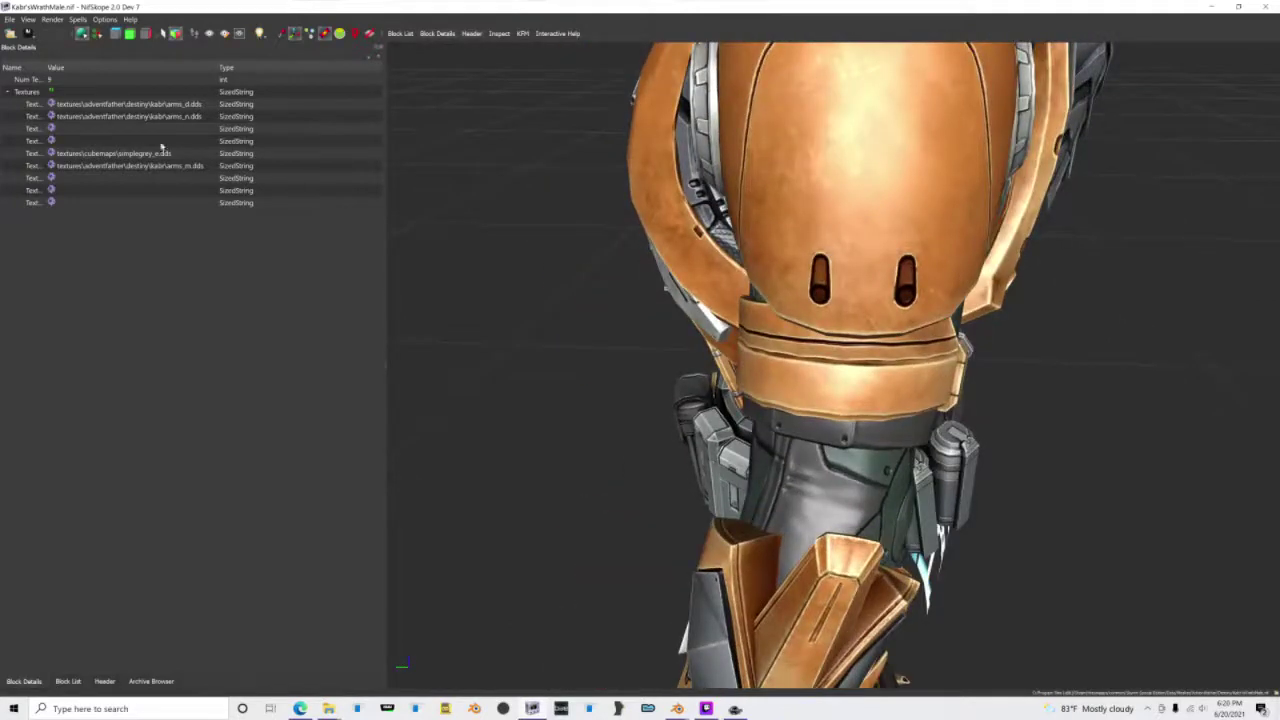
{"action": "scroll", "coordinate": [665, 356], "scroll_direction": "down", "scroll_amount": 3}
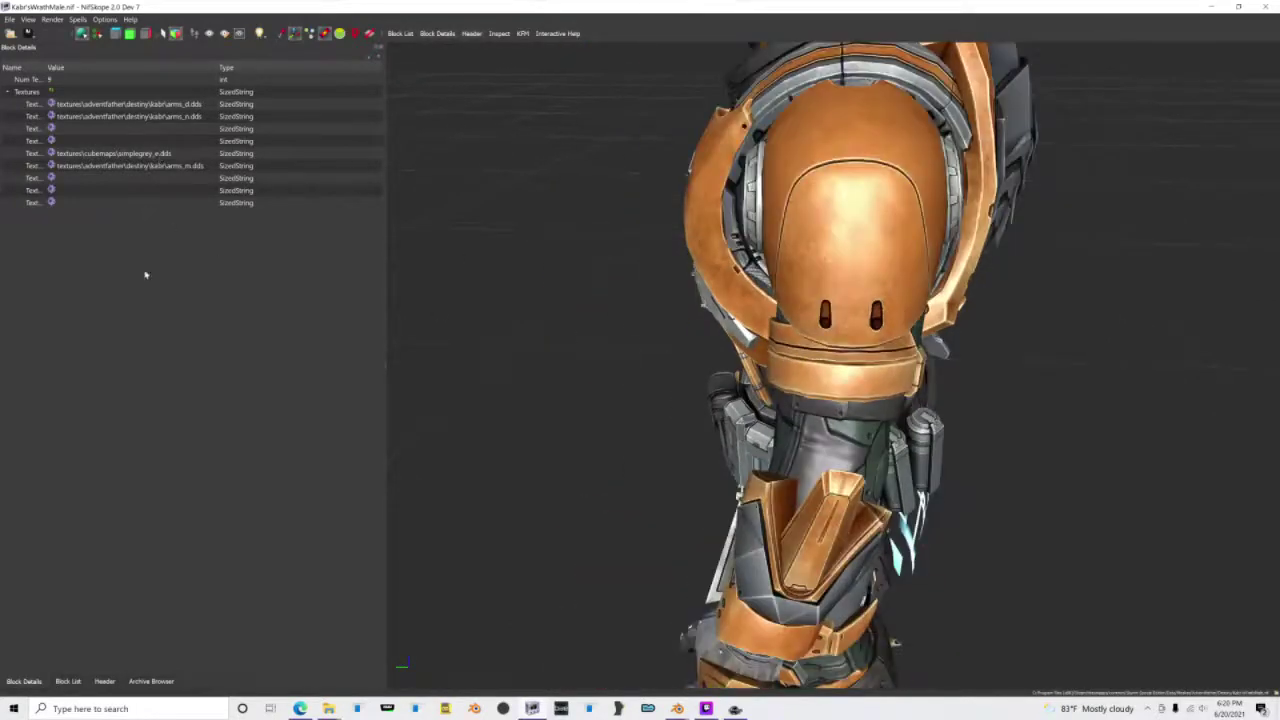
Open the ShouldersM shape's texture set and examine its texture paths and the available cubemap files, leaving the cubemap unchanged.
{"action": "left_click", "coordinate": [790, 312]}
{"action": "left_click", "coordinate": [63, 681]}
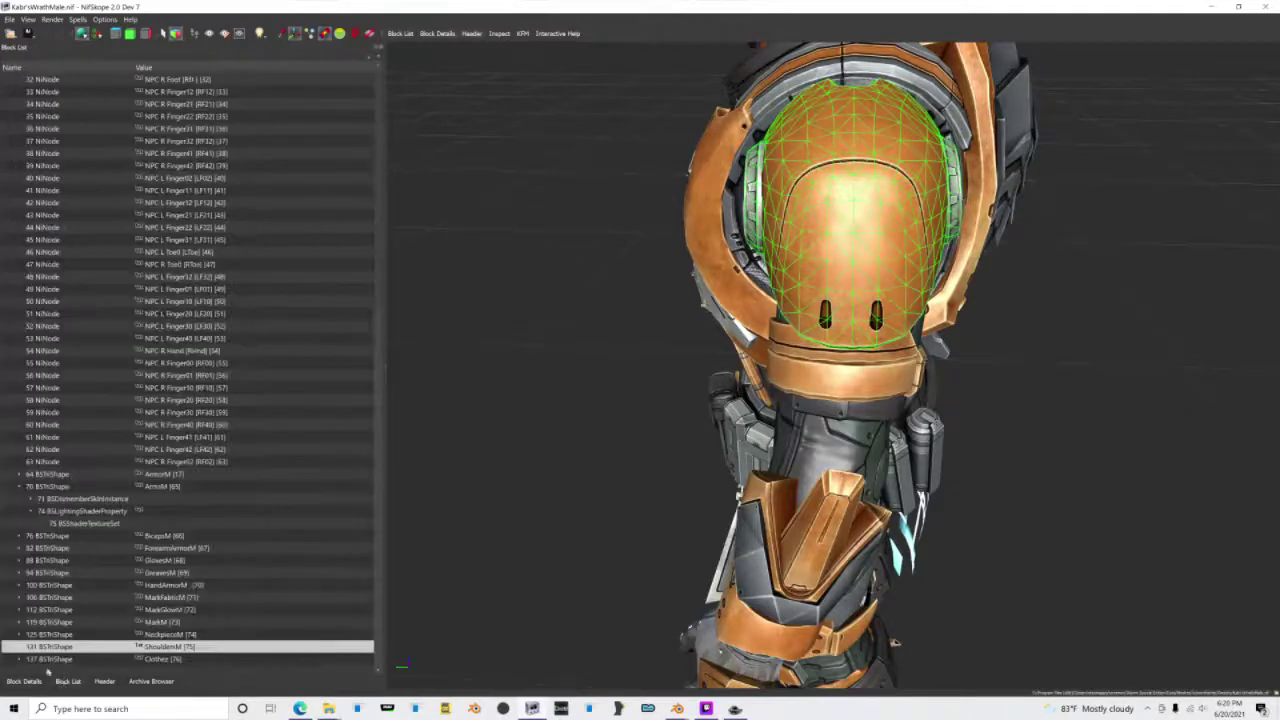
{"action": "left_click", "coordinate": [19, 647]}
{"action": "left_click", "coordinate": [31, 647]}
{"action": "left_click", "coordinate": [80, 647]}
{"action": "left_click", "coordinate": [24, 681]}
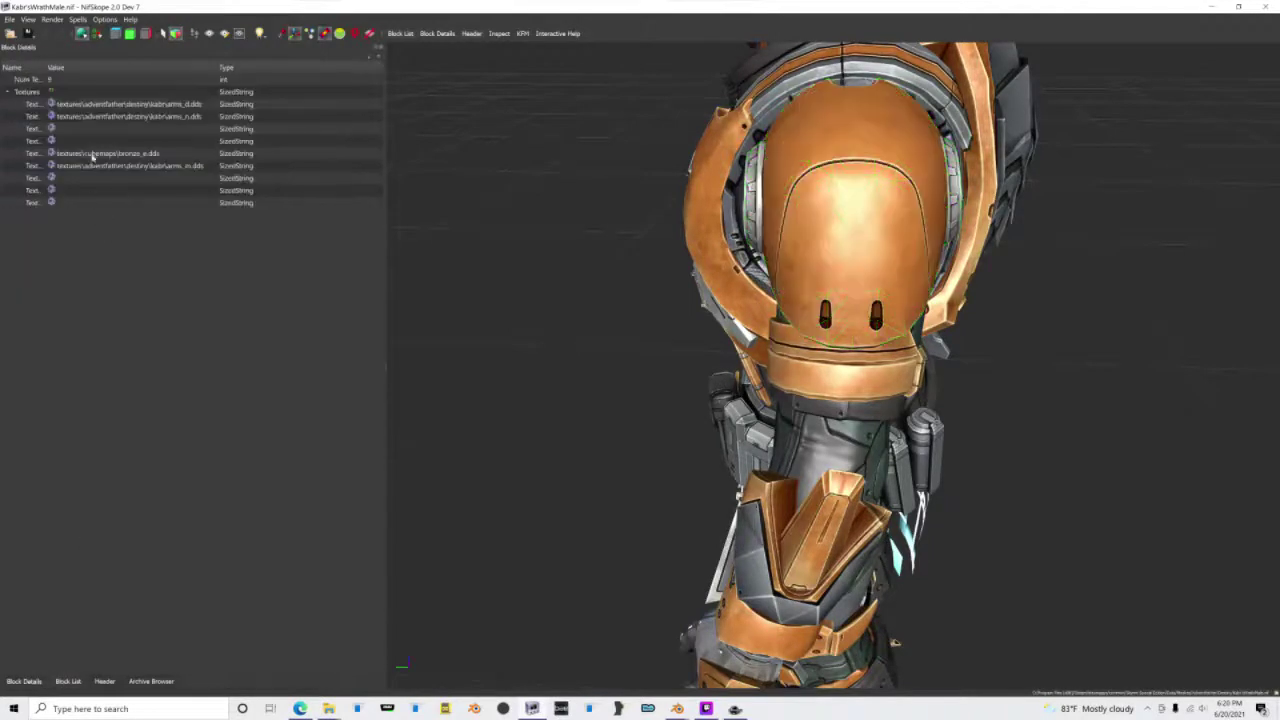
{"action": "left_click", "coordinate": [52, 153]}
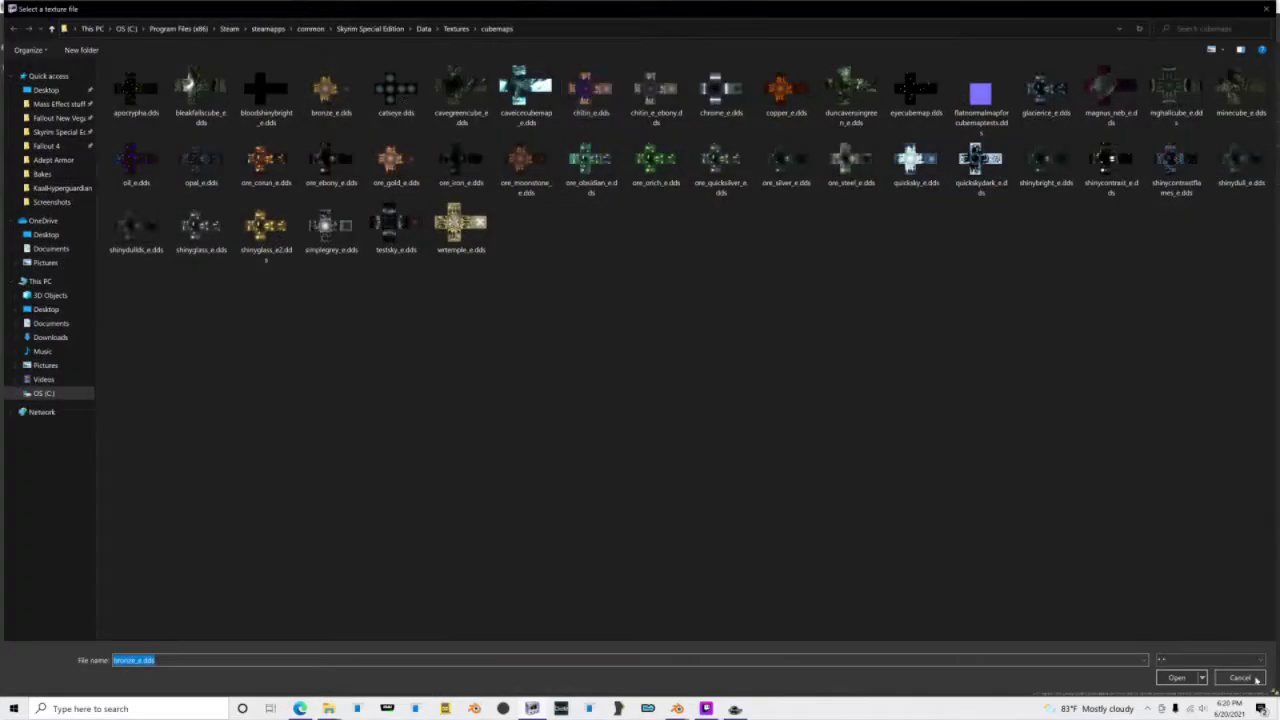
{"action": "left_click", "coordinate": [1257, 680]}
Select the torso clothing shape and open the texture set under its BSLightingShaderProperty to examine its texture paths.
{"action": "left_click_drag", "start_coordinate": [795, 385], "coordinate": [912, 380]}
{"action": "scroll", "coordinate": [912, 380], "scroll_direction": "up", "scroll_amount": 4}
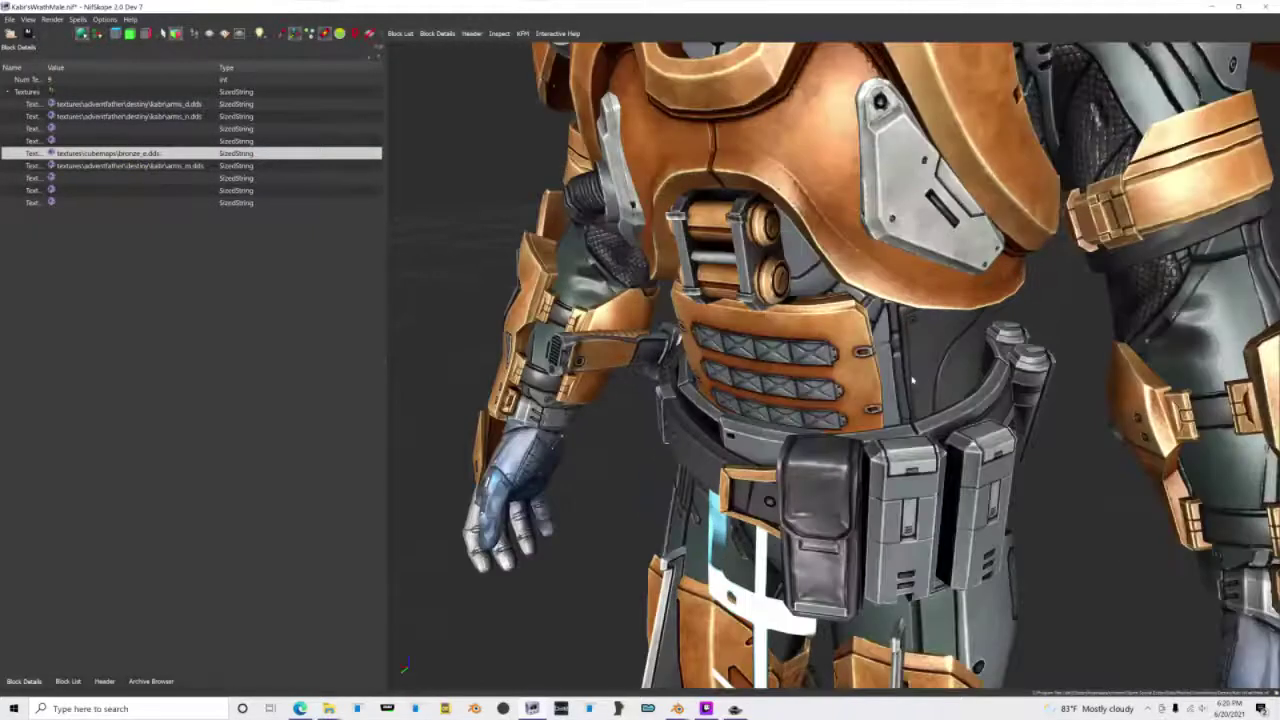
{"action": "left_click", "coordinate": [912, 380]}
{"action": "left_click", "coordinate": [68, 681]}
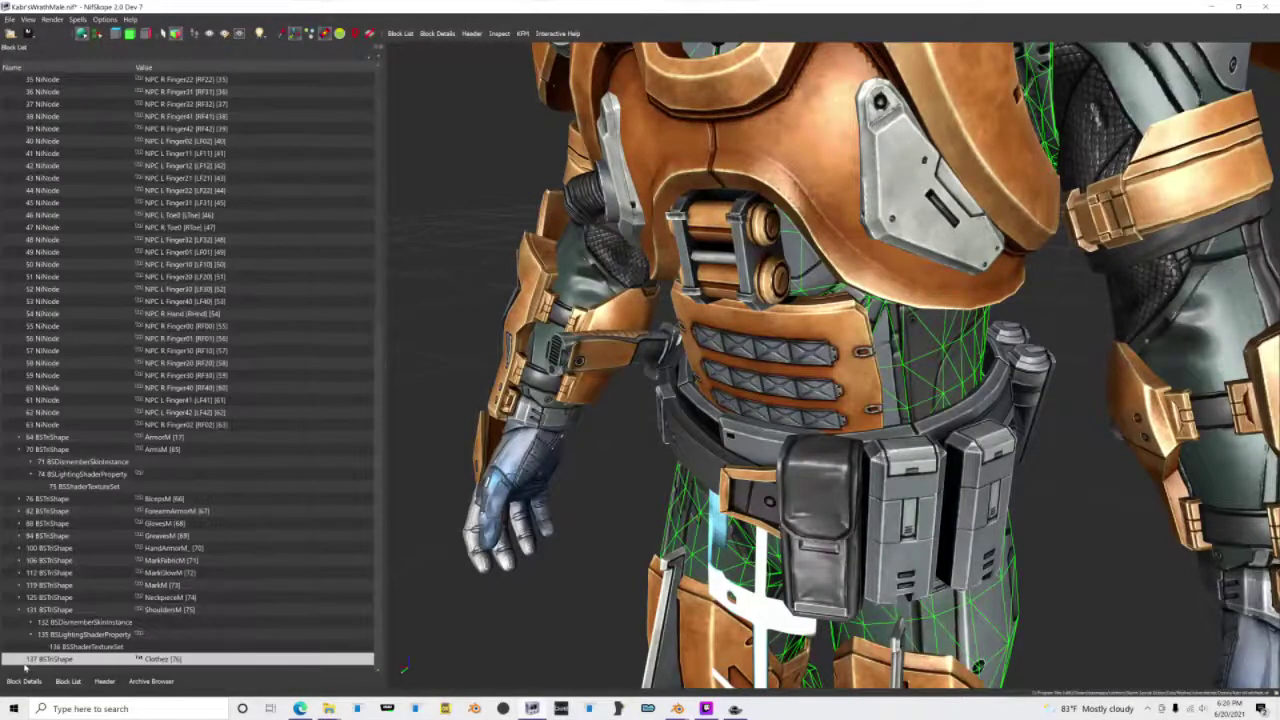
{"action": "left_click", "coordinate": [19, 660]}
{"action": "left_click", "coordinate": [31, 660]}
{"action": "left_click", "coordinate": [50, 661]}
{"action": "left_click", "coordinate": [24, 681]}
{"action": "scroll", "coordinate": [735, 440], "scroll_direction": "up", "scroll_amount": 5}
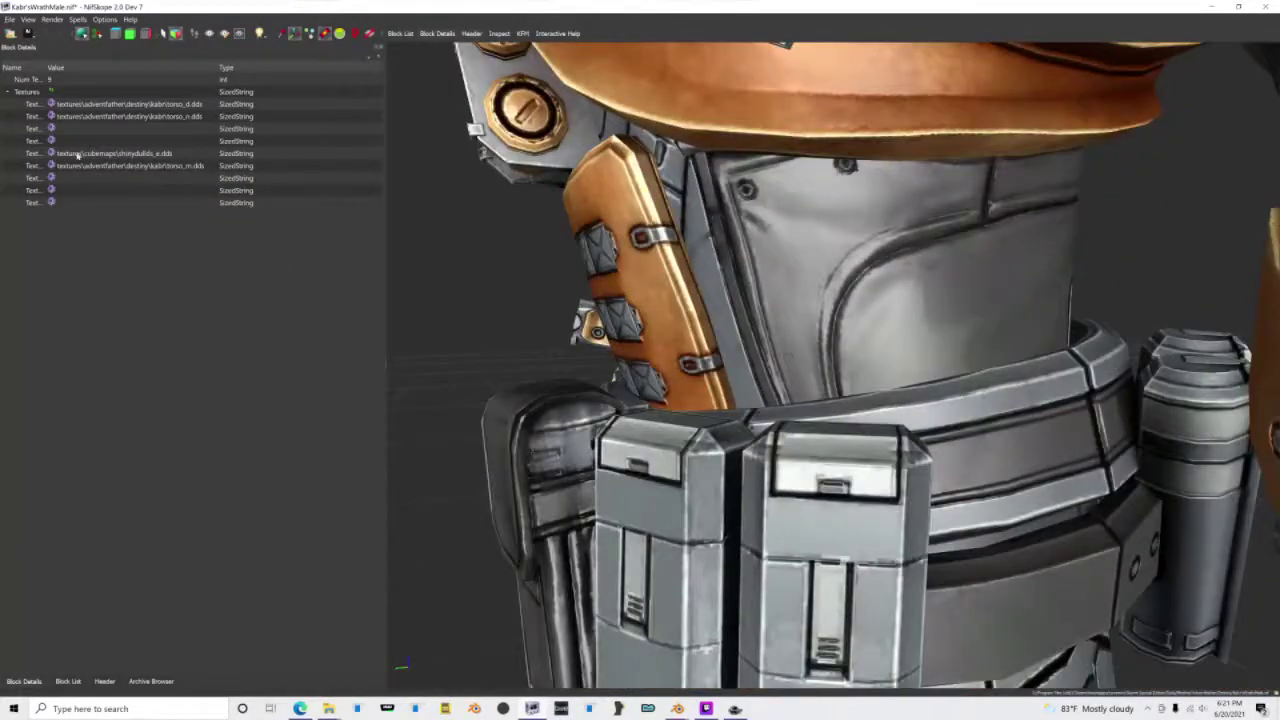
Examine the Kabr's Wrath armor model from several angles, comparing how its metal and cloth parts reflect.
{"action": "scroll", "coordinate": [930, 475], "scroll_direction": "down", "scroll_amount": 5}
{"action": "left_click_drag", "start_coordinate": [930, 475], "coordinate": [1065, 453]}
{"action": "scroll", "coordinate": [973, 450], "scroll_direction": "down", "scroll_amount": 4}
{"action": "scroll", "coordinate": [950, 448], "scroll_direction": "up", "scroll_amount": 3}
{"action": "left_click_drag", "start_coordinate": [1092, 252], "coordinate": [1020, 283]}
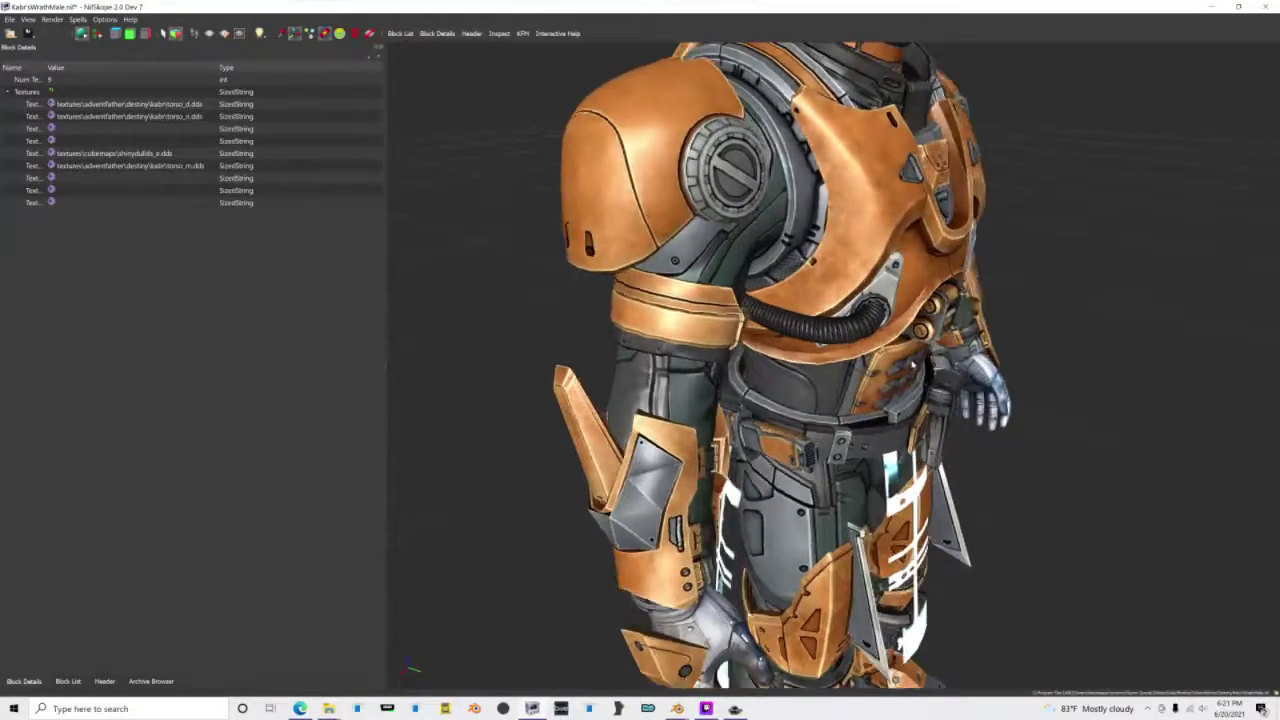
{"action": "scroll", "coordinate": [903, 348], "scroll_direction": "down", "scroll_amount": 2}
{"action": "scroll", "coordinate": [871, 317], "scroll_direction": "up", "scroll_amount": 4}
{"action": "left_click_drag", "start_coordinate": [874, 285], "coordinate": [721, 592]}
{"action": "scroll", "coordinate": [1031, 268], "scroll_direction": "down", "scroll_amount": 4}
Switch to Blender and bring up the BaseSkyrimBodies2.9.blend scene.
{"action": "mouse_move", "coordinate": [677, 706]}
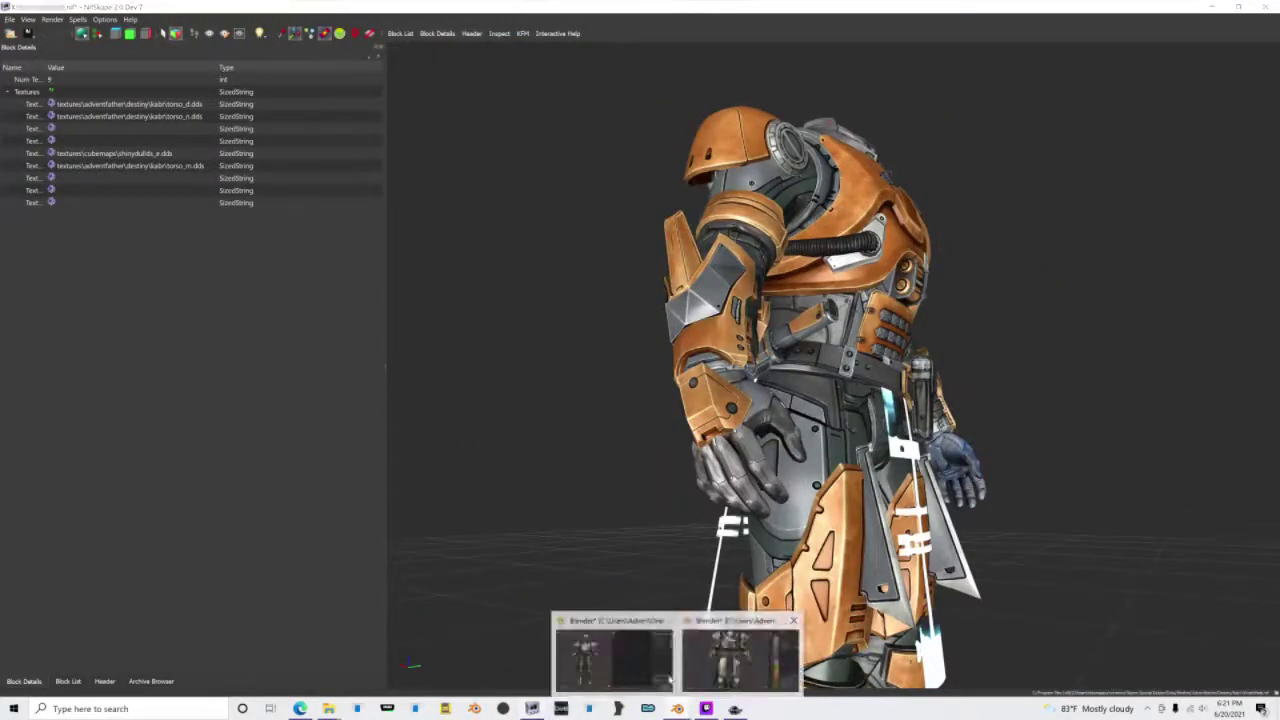
{"action": "left_click", "coordinate": [668, 619]}
{"action": "left_click", "coordinate": [670, 376]}
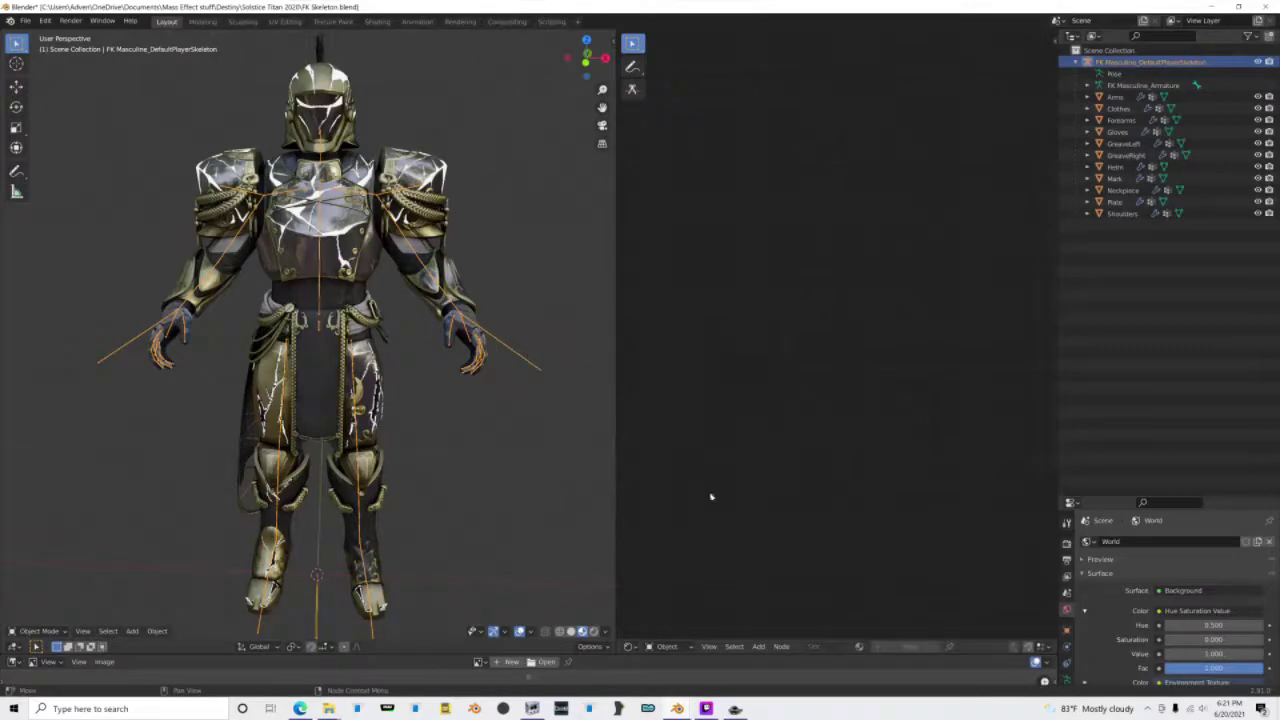
{"action": "key", "text": "alt+Tab"}
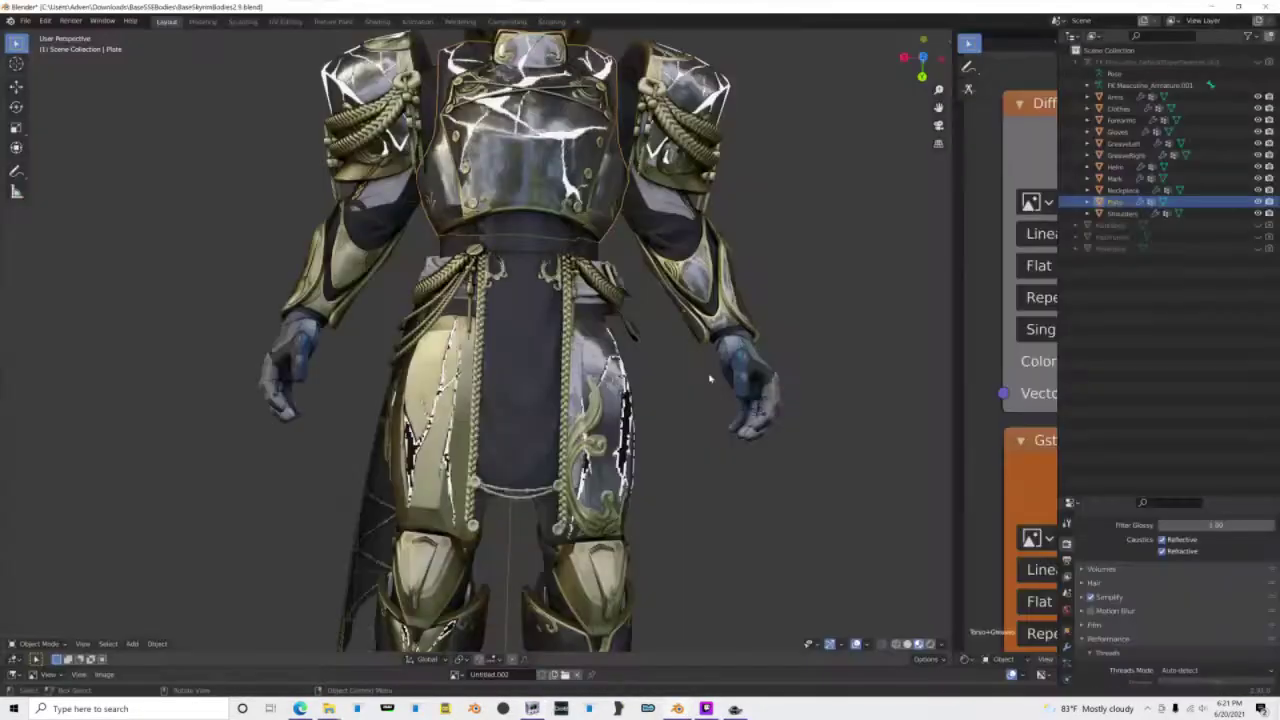
Select the Mark mesh, check by a cancelled move that it is a separate piece, and hide it.
{"action": "scroll", "coordinate": [710, 378], "scroll_direction": "up", "scroll_amount": 2}
{"action": "left_click", "coordinate": [600, 364]}
{"action": "key", "text": "g"}
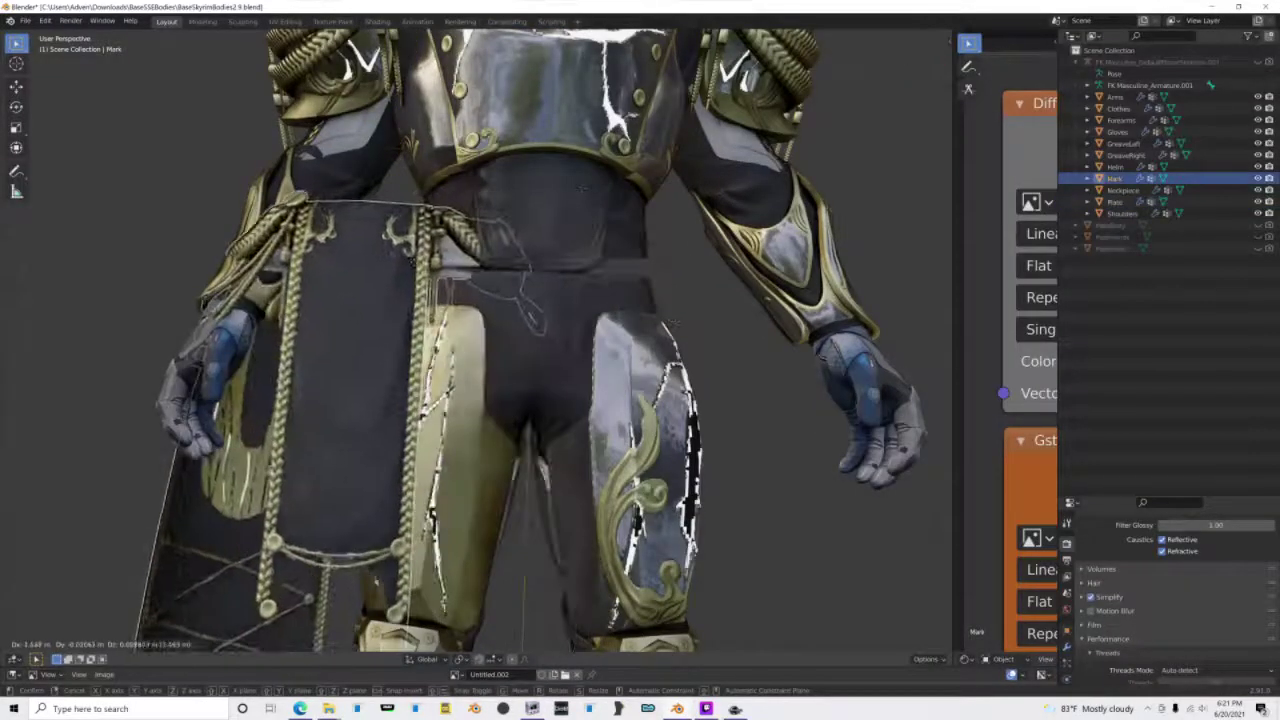
{"action": "key", "text": "Escape"}
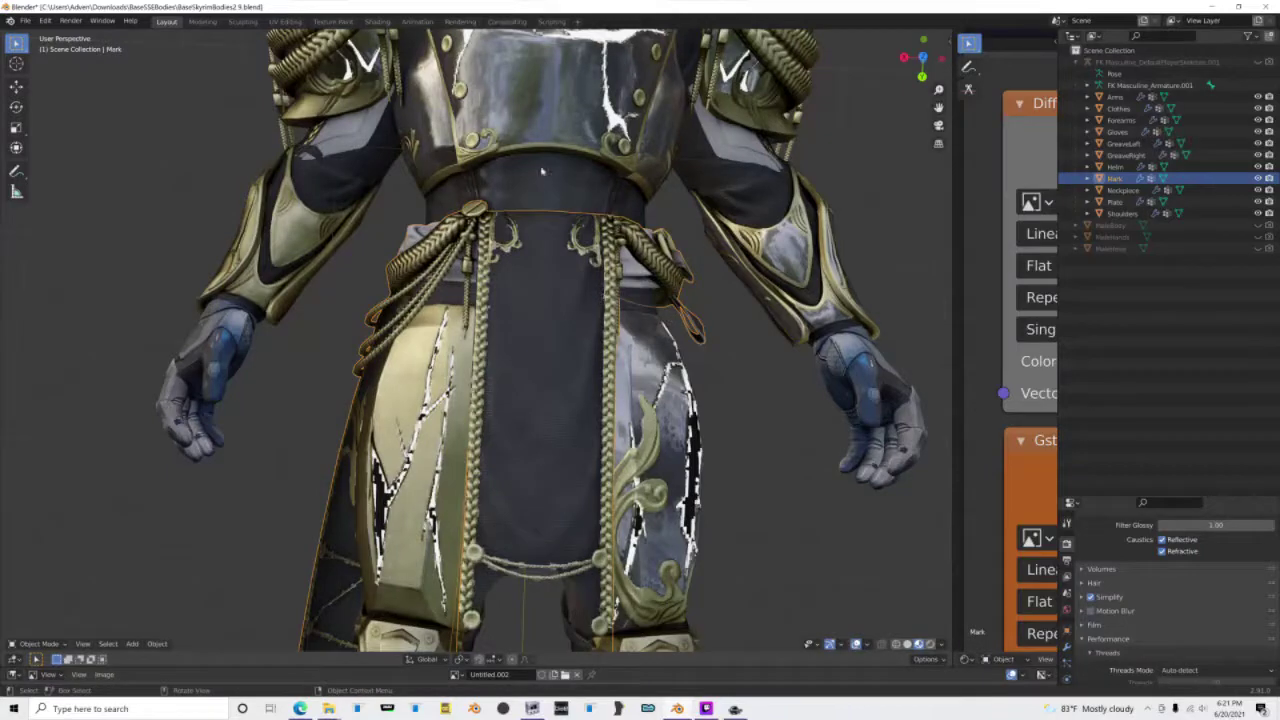
{"action": "key", "text": "h"}
Select the Clothes mesh and check that it is a separate piece without moving it.
{"action": "left_click", "coordinate": [536, 200]}
{"action": "scroll", "coordinate": [536, 200], "scroll_direction": "down", "scroll_amount": 3}
{"action": "key", "text": "g"}
{"action": "key", "text": "Escape"}
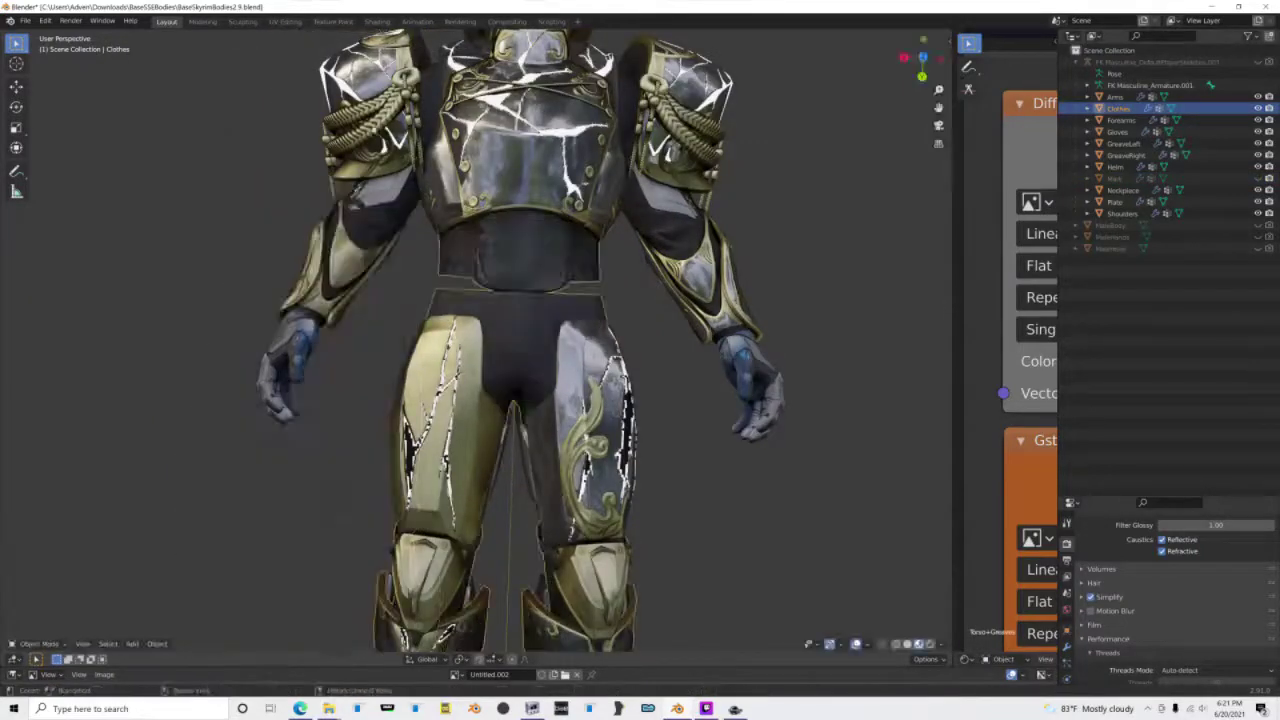
Select and examine the Shoulders mesh up close without moving it, and bring the hidden Mark back into view.
{"action": "middle_click_drag", "start_coordinate": [470, 200], "coordinate": [524, 333], "text": "shift"}
{"action": "scroll", "coordinate": [524, 333], "scroll_direction": "up", "scroll_amount": 2}
{"action": "left_click", "coordinate": [425, 205]}
{"action": "key", "text": "g"}
{"action": "key", "text": "Escape"}
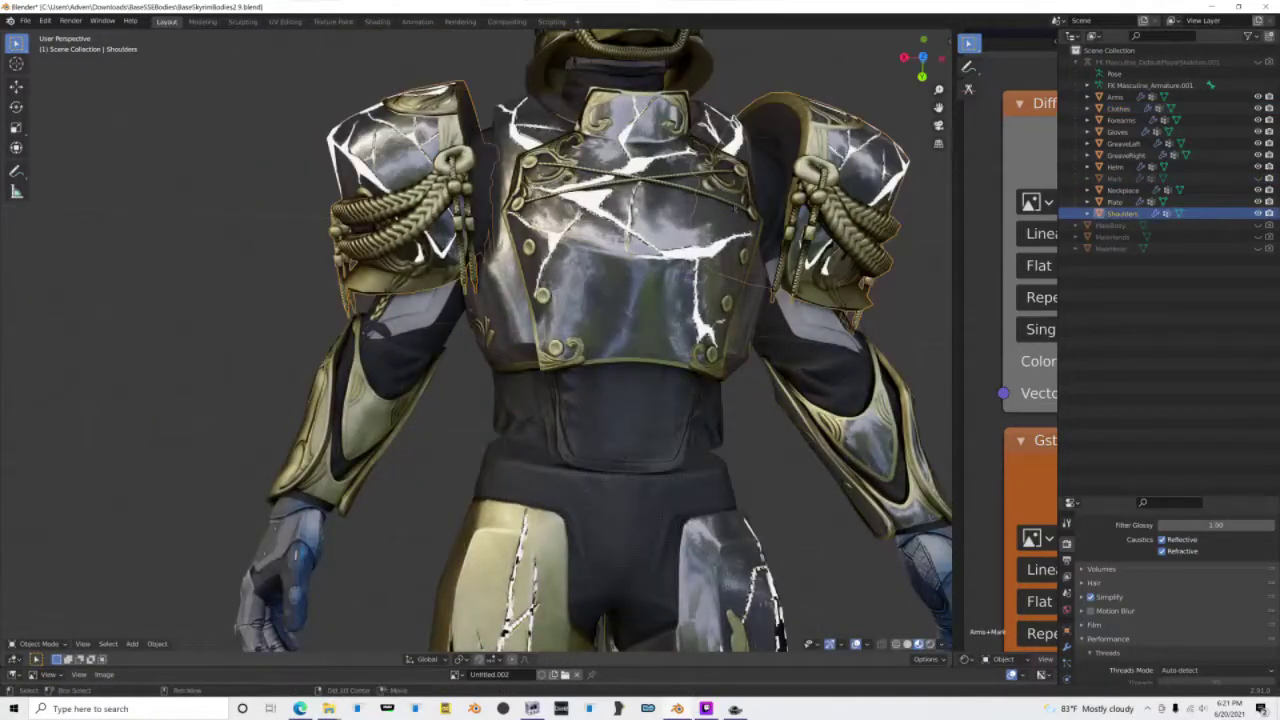
{"action": "middle_click_drag", "start_coordinate": [900, 150], "coordinate": [631, 171], "text": "shift"}
{"action": "scroll", "coordinate": [631, 171], "scroll_direction": "up", "scroll_amount": 3}
{"action": "middle_click_drag", "start_coordinate": [730, 118], "coordinate": [727, 268], "text": "shift"}
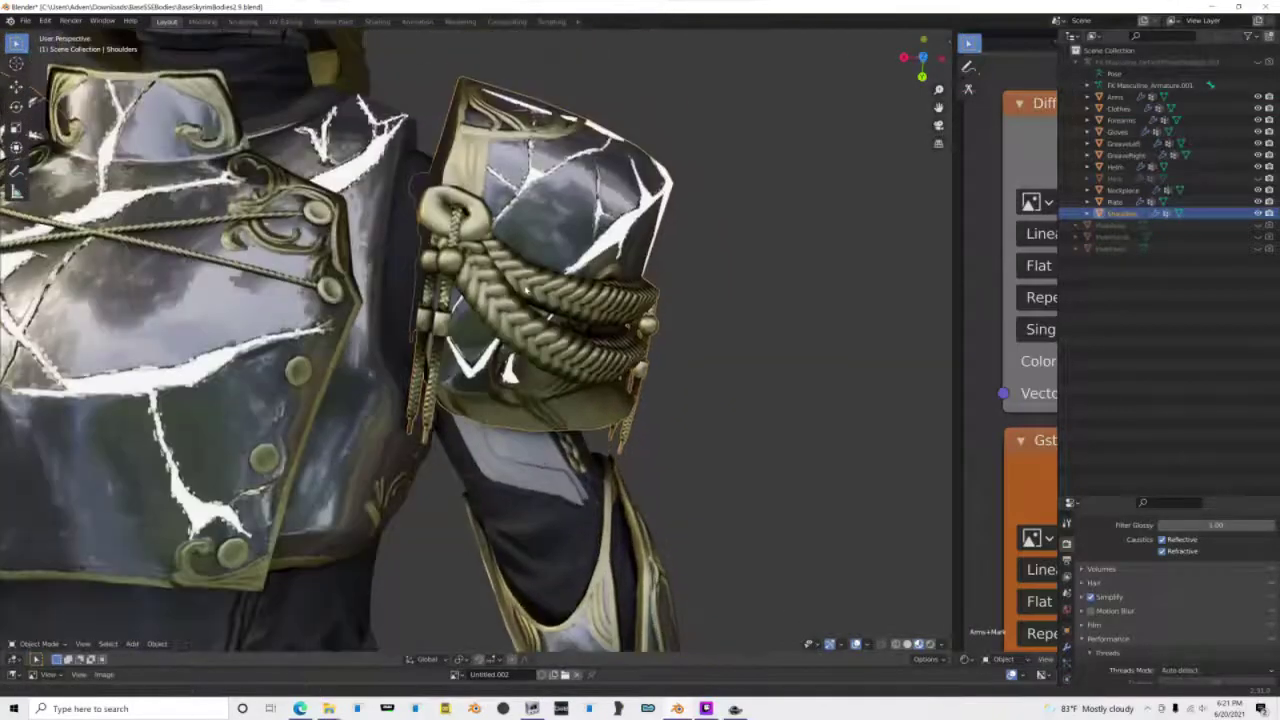
{"action": "key", "text": "g"}
{"action": "key", "text": "Escape"}
{"action": "scroll", "coordinate": [727, 268], "scroll_direction": "down", "scroll_amount": 8}
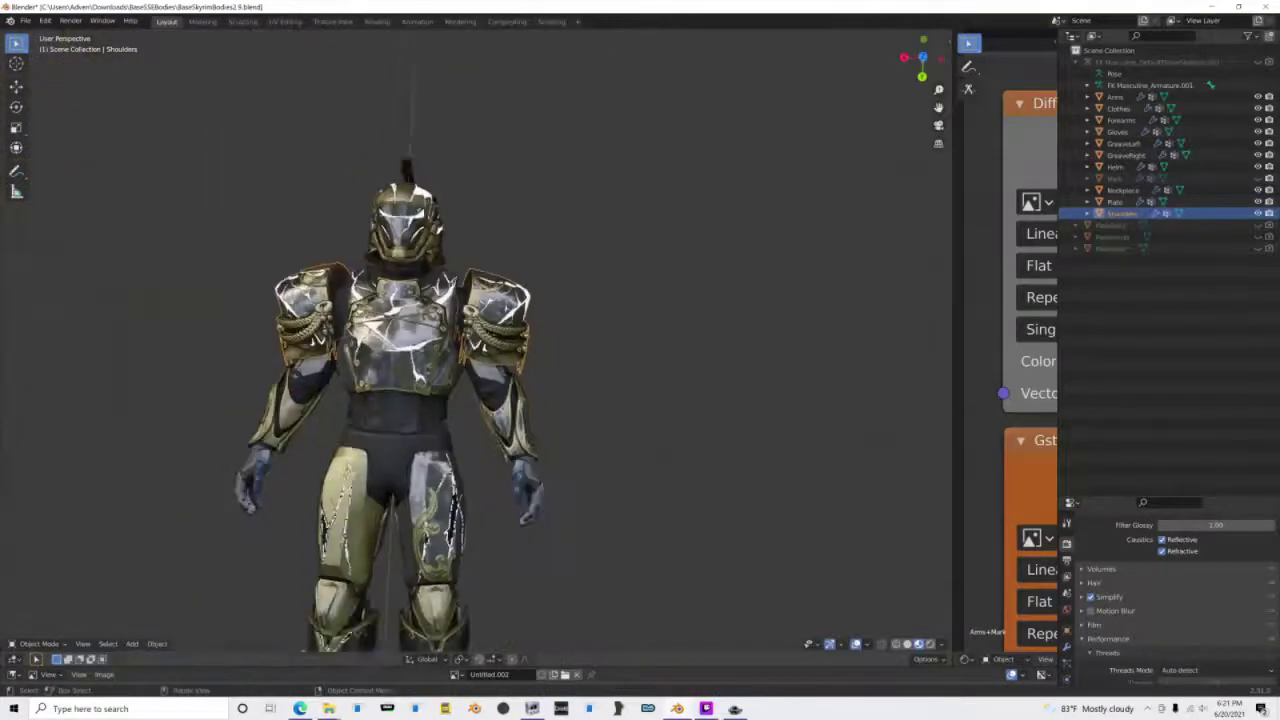
{"action": "scroll", "coordinate": [640, 291], "scroll_direction": "up", "scroll_amount": 3}
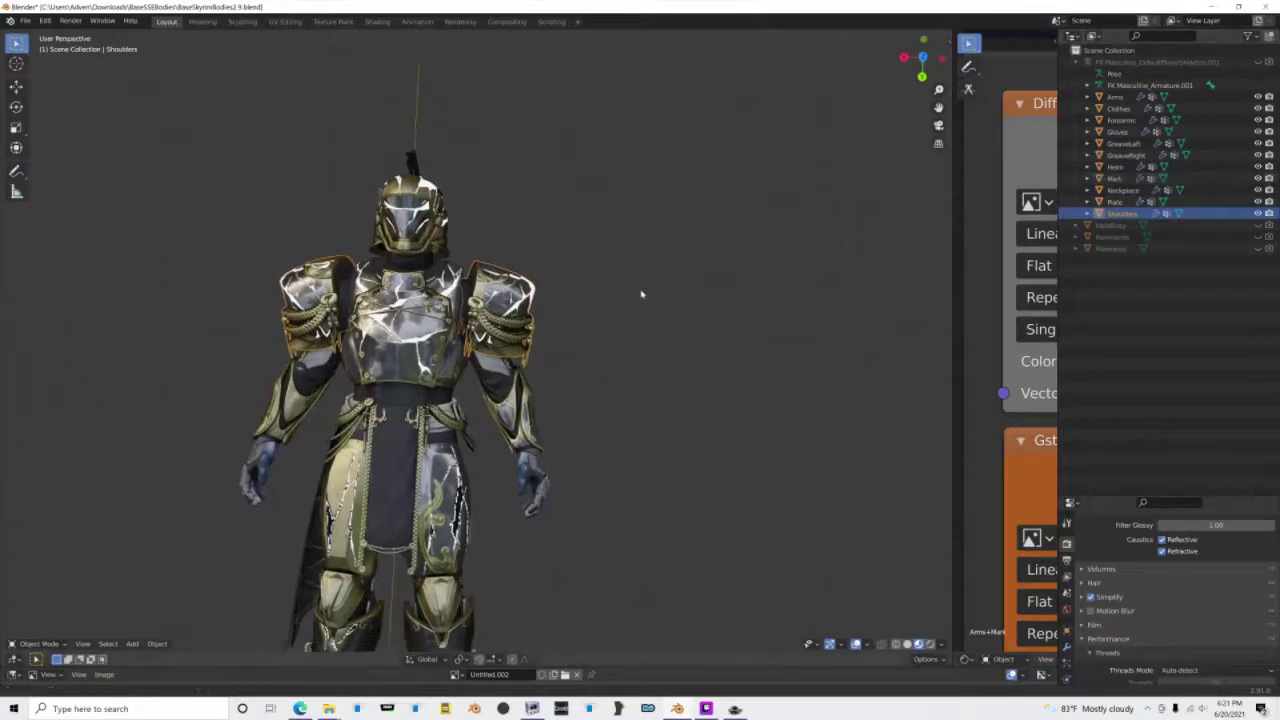
Show the MaleBody, MaleHands and MaleHead meshes and examine how they sit inside the armor.
{"action": "left_click_drag", "start_coordinate": [1259, 225], "coordinate": [1259, 249]}
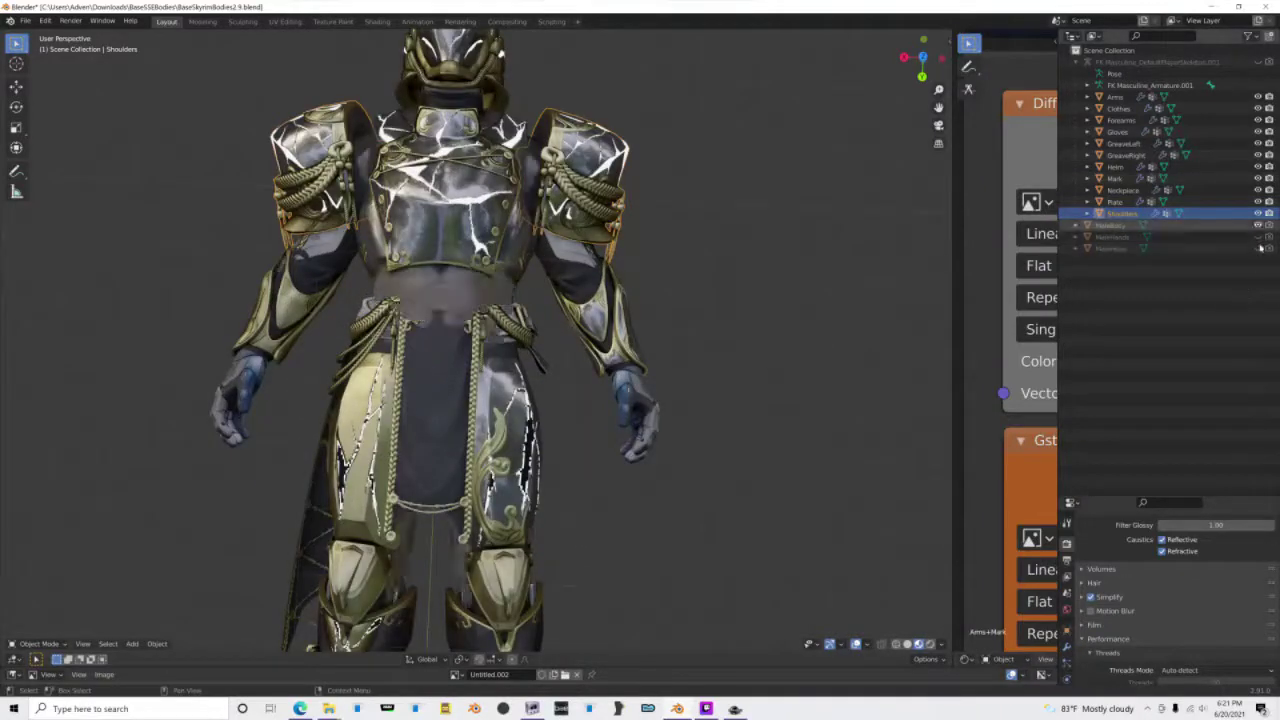
{"action": "scroll", "coordinate": [771, 180], "scroll_direction": "down", "scroll_amount": 4}
{"action": "scroll", "coordinate": [763, 332], "scroll_direction": "up", "scroll_amount": 2}
{"action": "scroll", "coordinate": [766, 346], "scroll_direction": "up", "scroll_amount": 4}
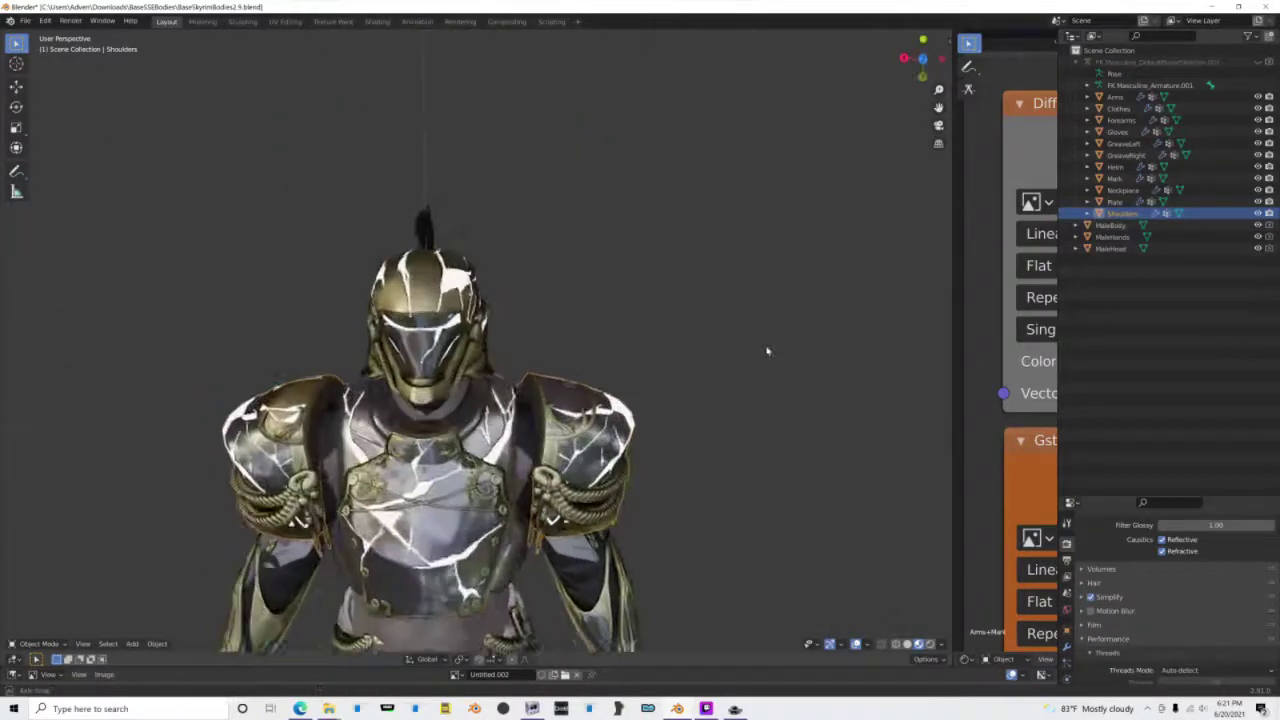
{"action": "middle_click_drag", "start_coordinate": [766, 351], "coordinate": [757, 231]}
{"action": "scroll", "coordinate": [671, 451], "scroll_direction": "down", "scroll_amount": 4}
Delete the MaleBody, MaleHands and MaleHead meshes, leaving only the armor.
{"action": "left_click", "coordinate": [1112, 225]}
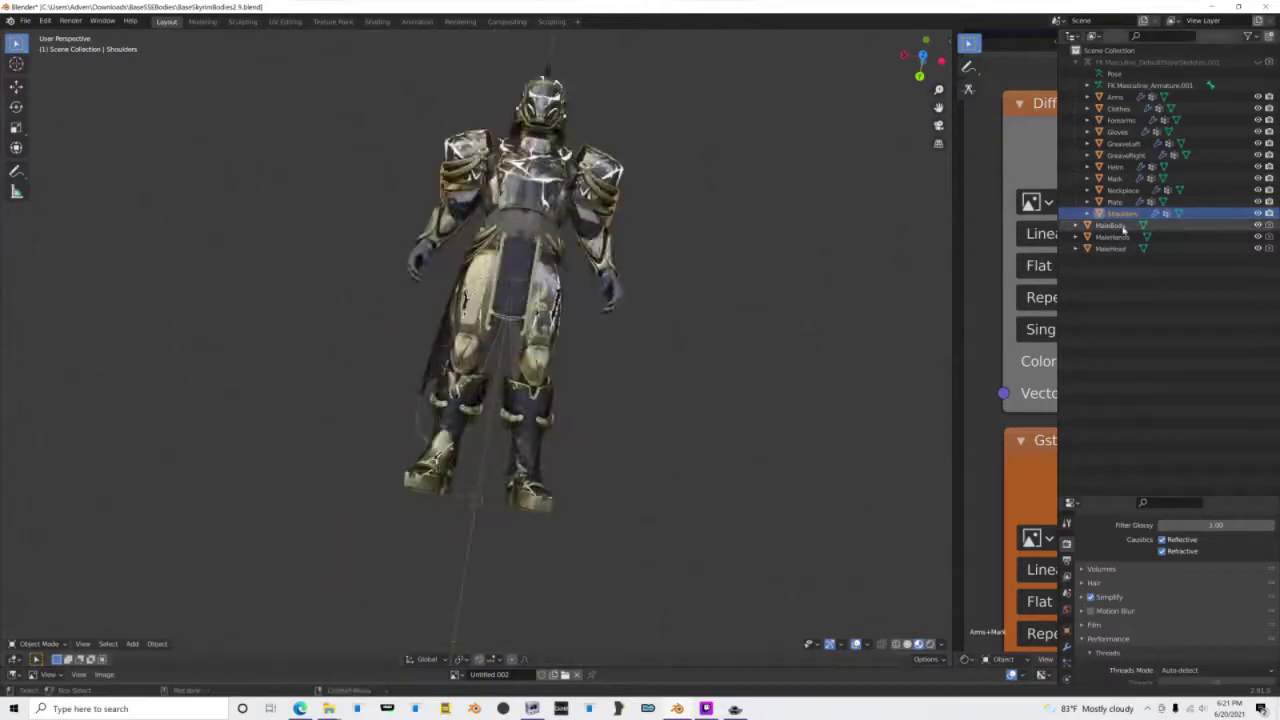
{"action": "left_click", "coordinate": [1112, 248], "text": "shift"}
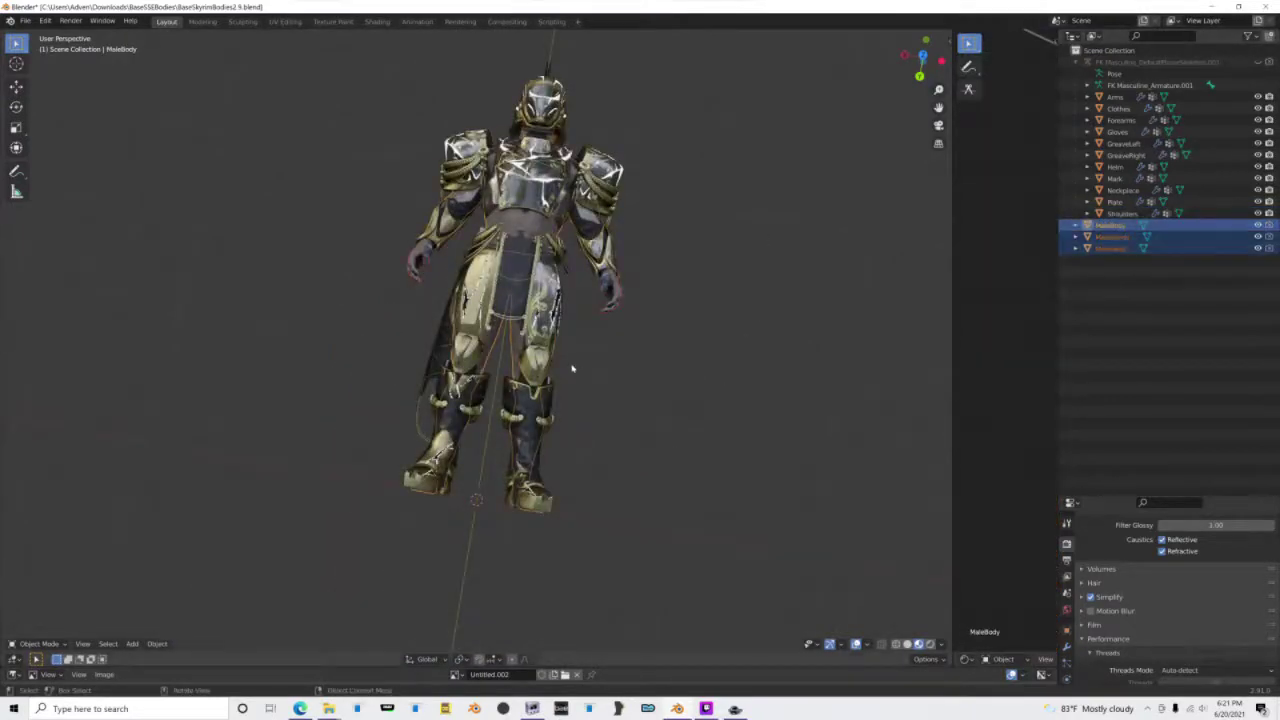
{"action": "key", "text": "Delete"}
{"action": "middle_click_drag", "start_coordinate": [578, 372], "coordinate": [500, 330]}
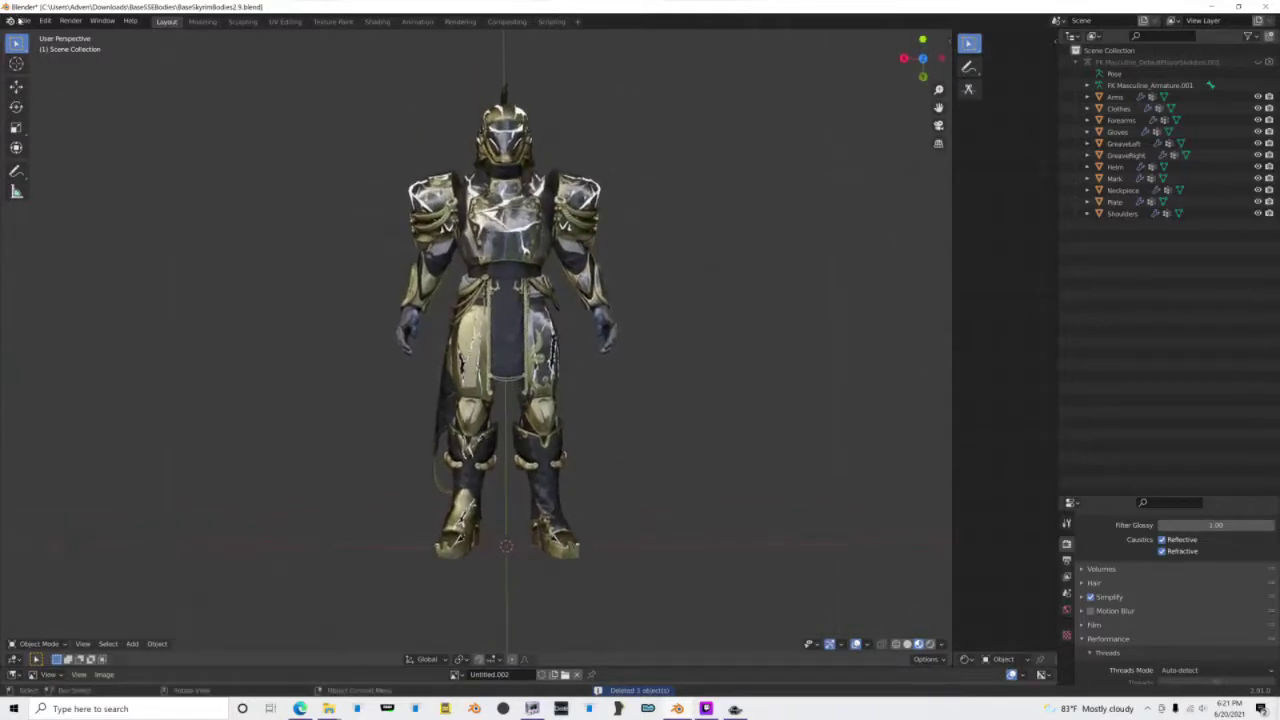
Export the armor as an OBJ to the Documents folder, overwriting the existing Shaxx.obj.
{"action": "left_click", "coordinate": [25, 20]}
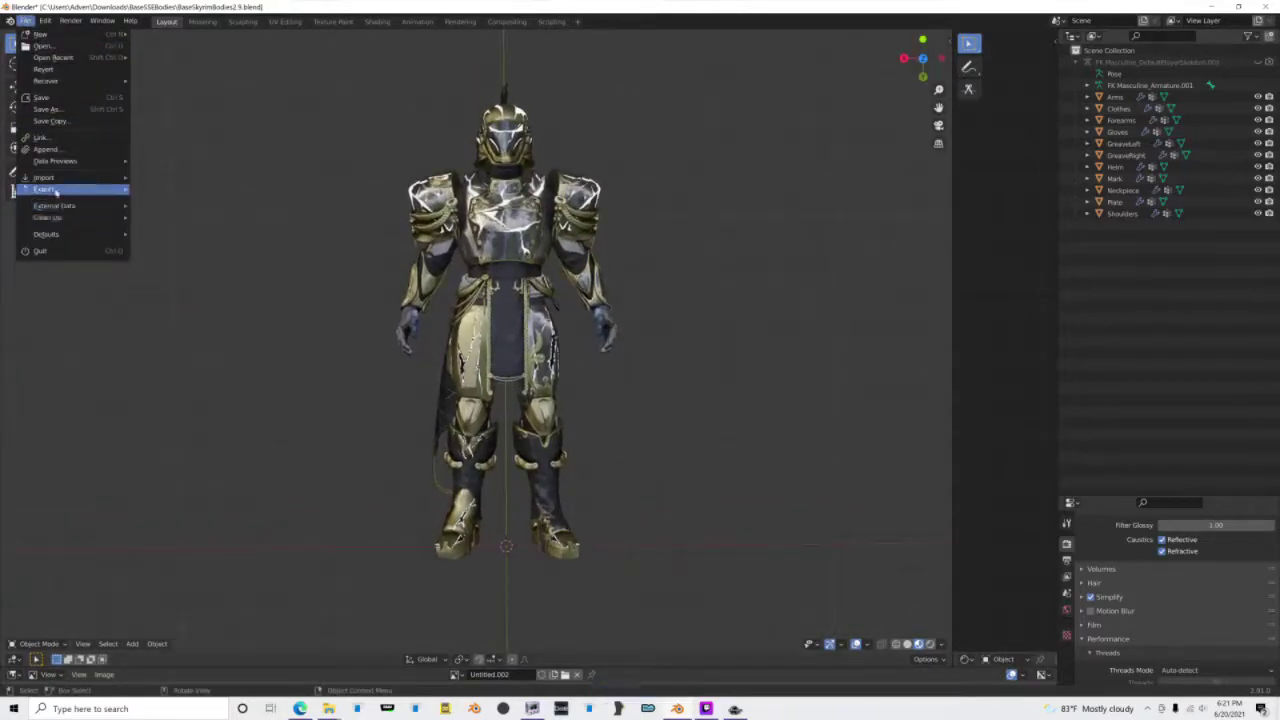
{"action": "mouse_move", "coordinate": [50, 189]}
{"action": "left_click", "coordinate": [188, 283]}
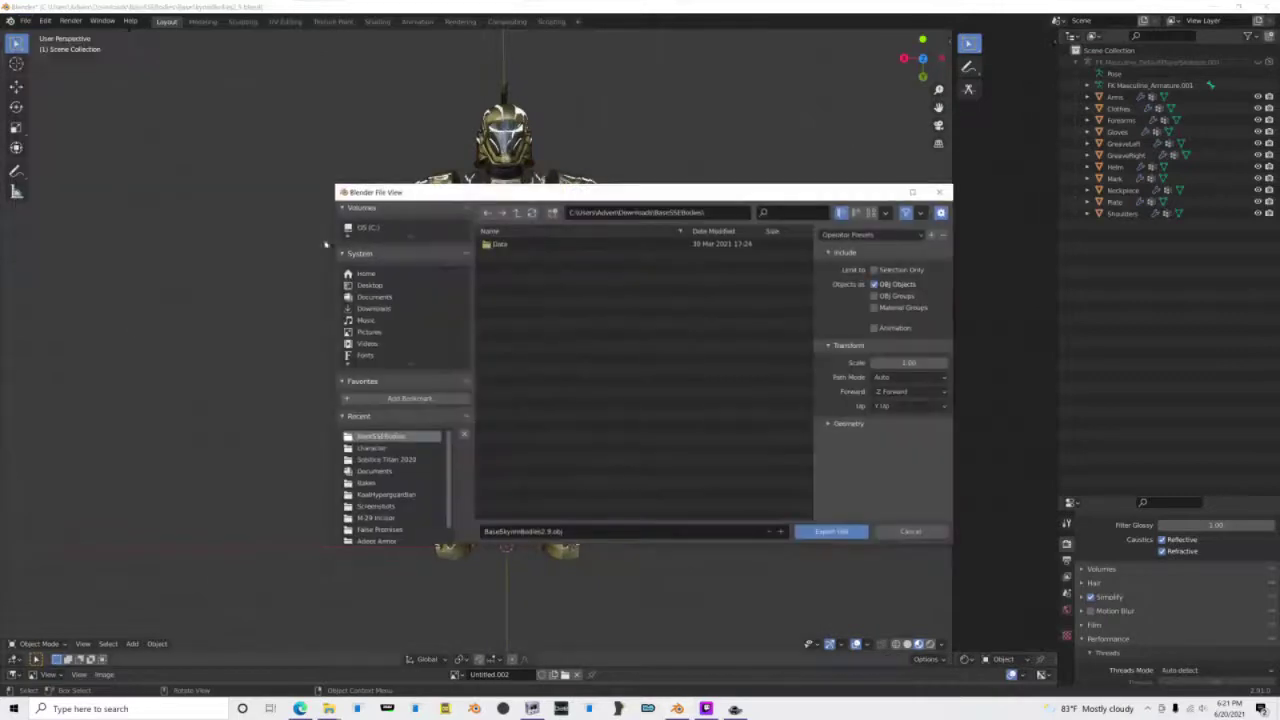
{"action": "left_click", "coordinate": [374, 297]}
{"action": "scroll", "coordinate": [563, 400], "scroll_direction": "down", "scroll_amount": 5}
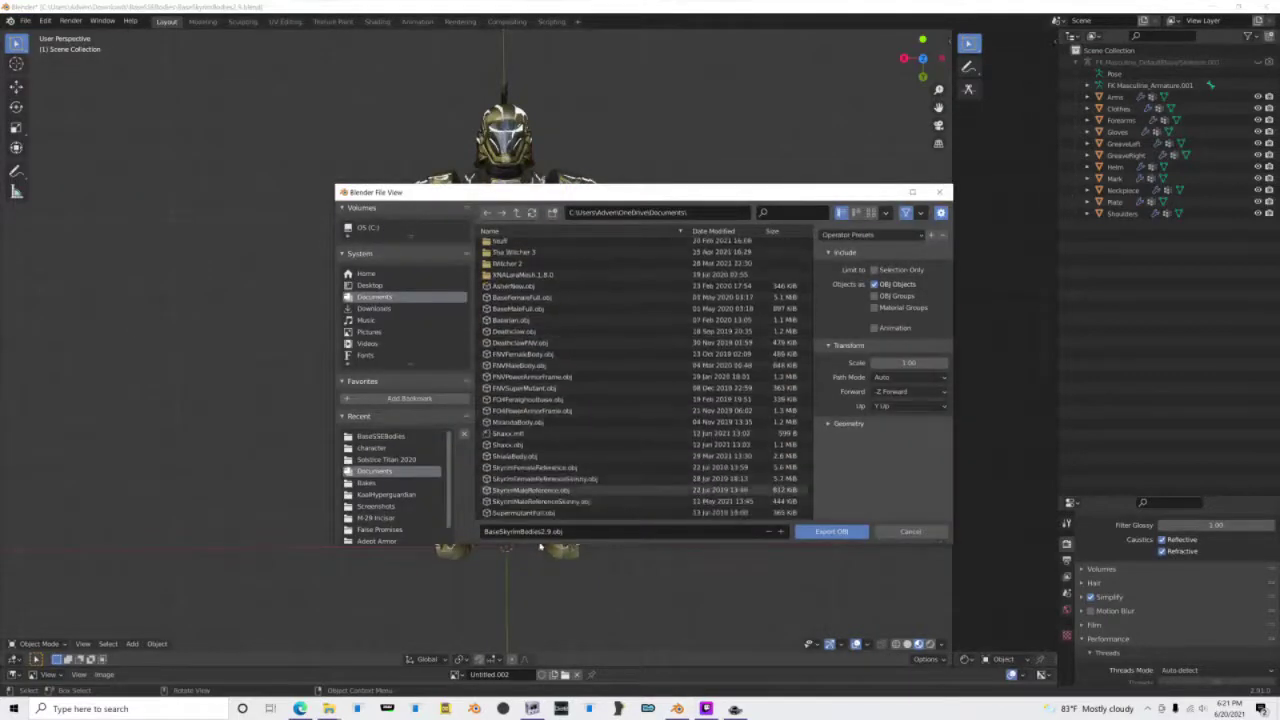
{"action": "left_click", "coordinate": [517, 446]}
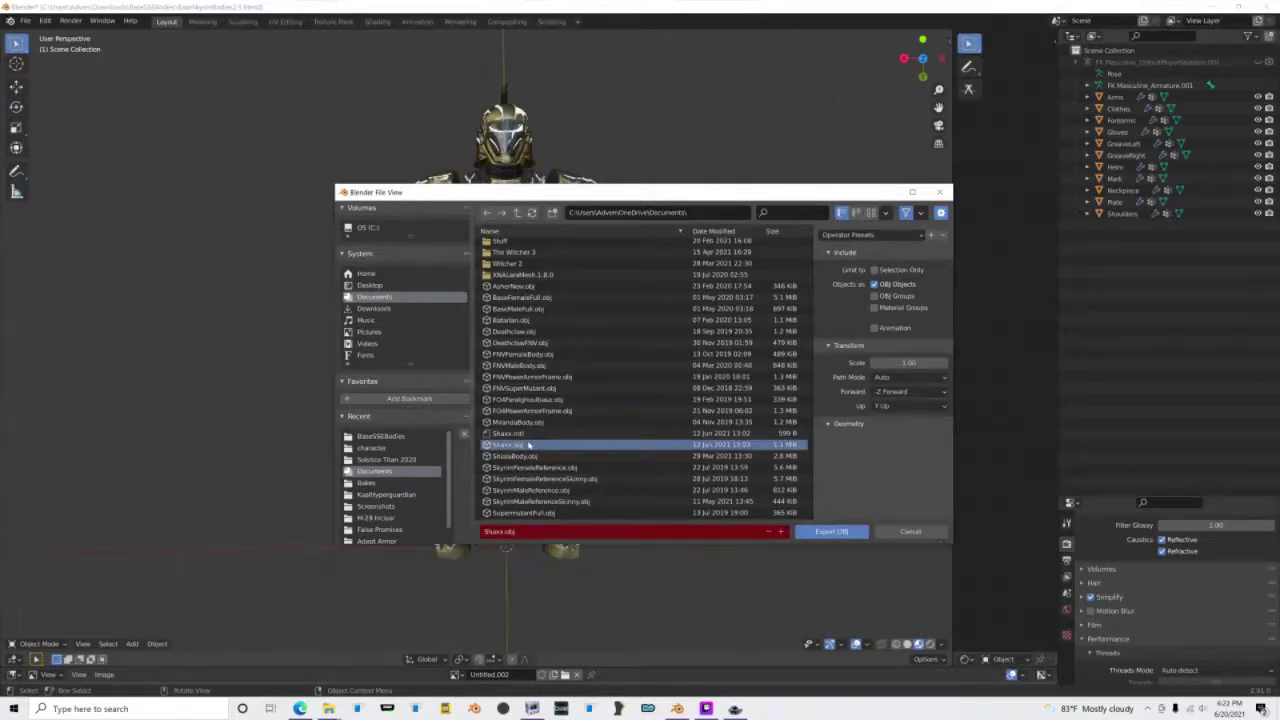
{"action": "double_click", "coordinate": [529, 446]}
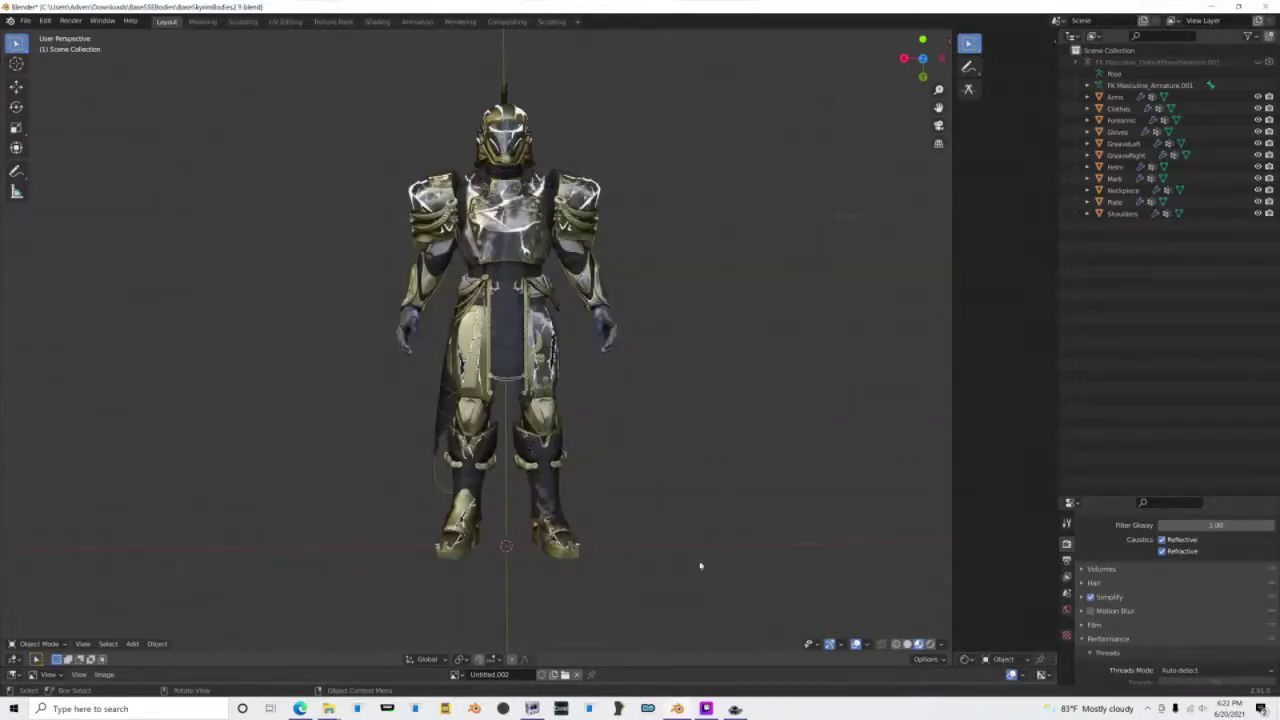